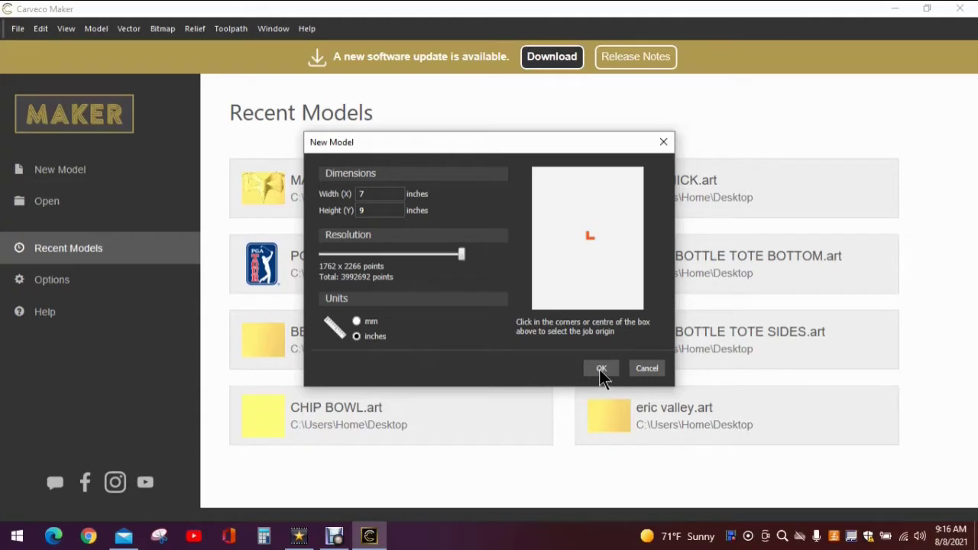
Step: Create the new model at 7 by 9 inches with a centre origin and browse the Relief Clipart Library
left_click(602, 370)
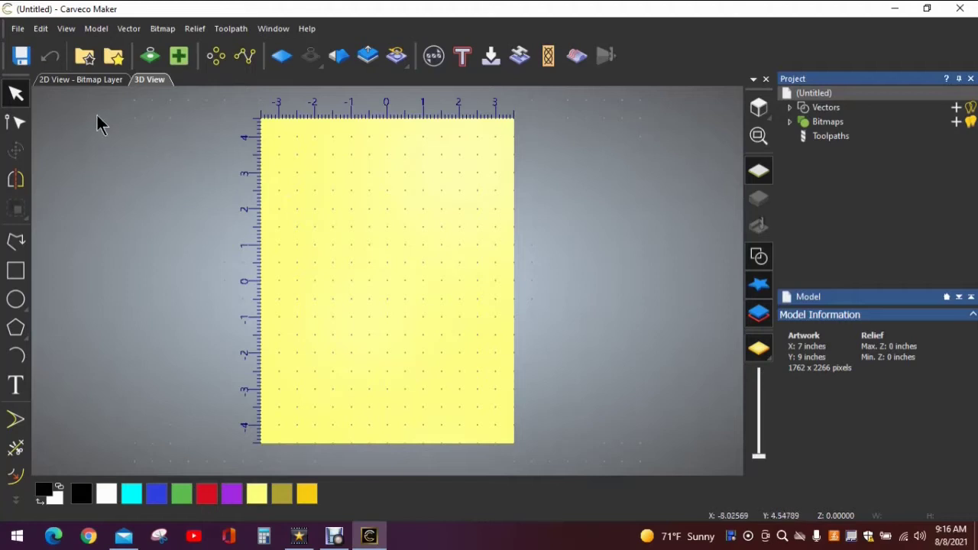
left_click(116, 61)
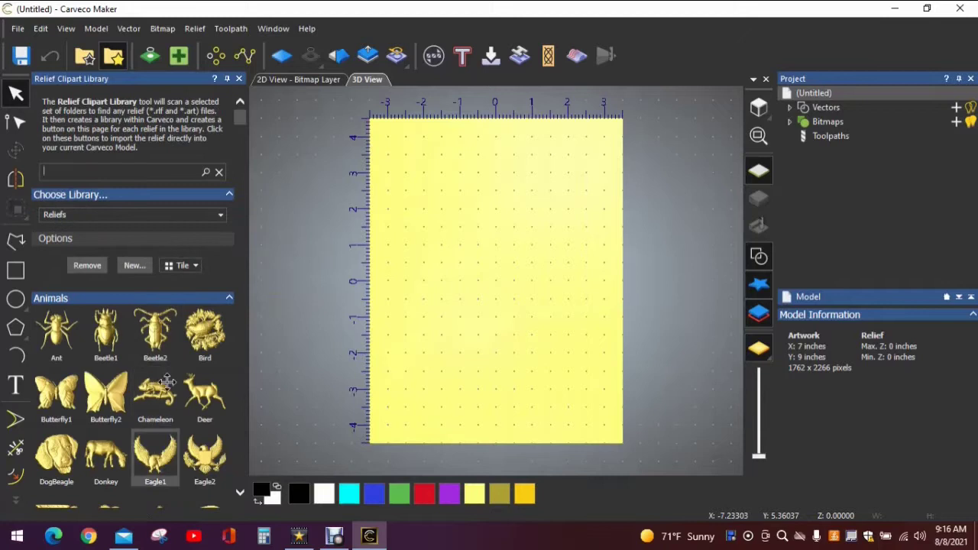
scroll(175, 374, "down", 10)
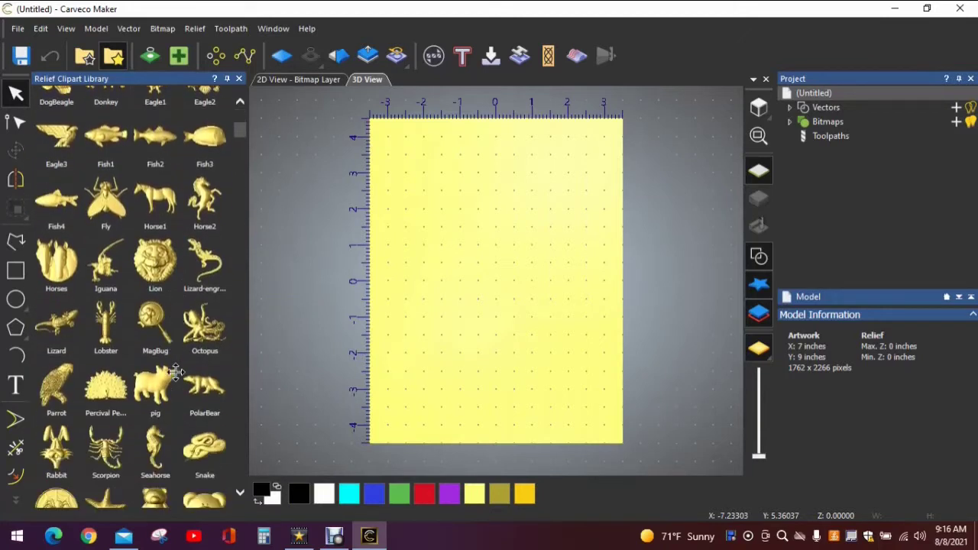
scroll(164, 298, "down", 10)
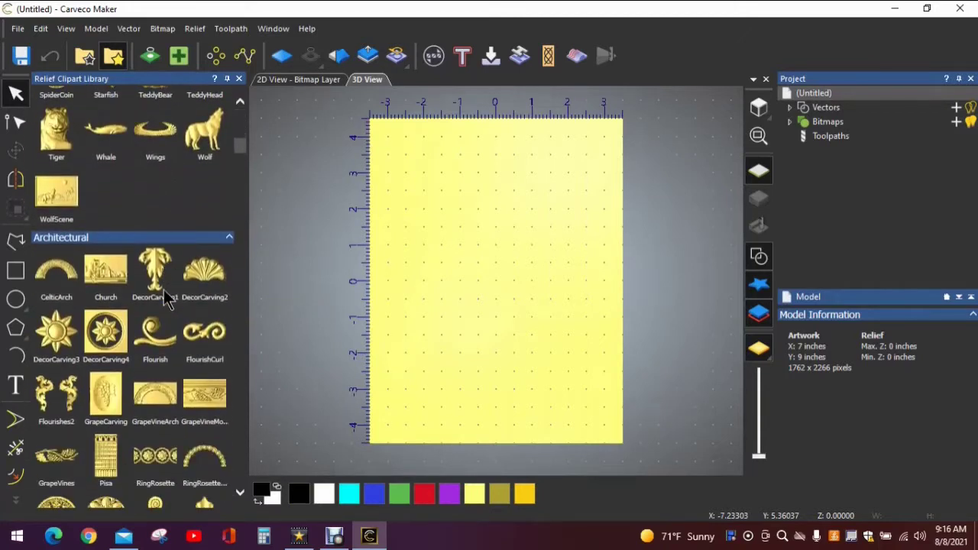
scroll(167, 298, "down", 10)
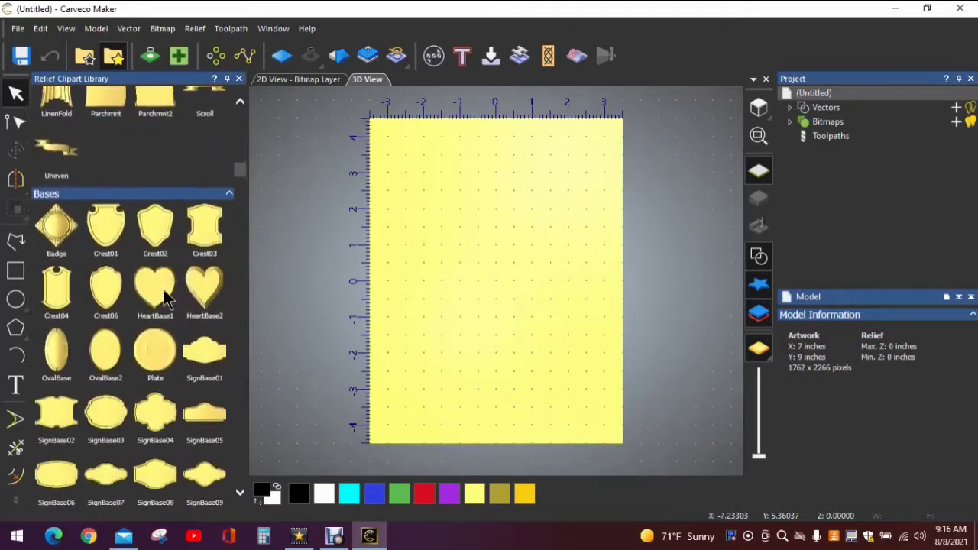
scroll(165, 298, "up", 10)
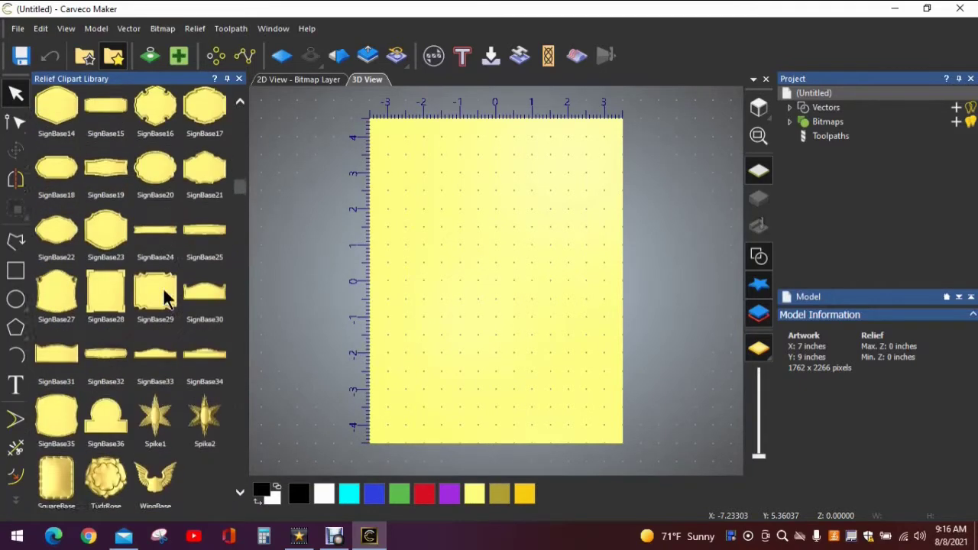
scroll(164, 291, "up", 15)
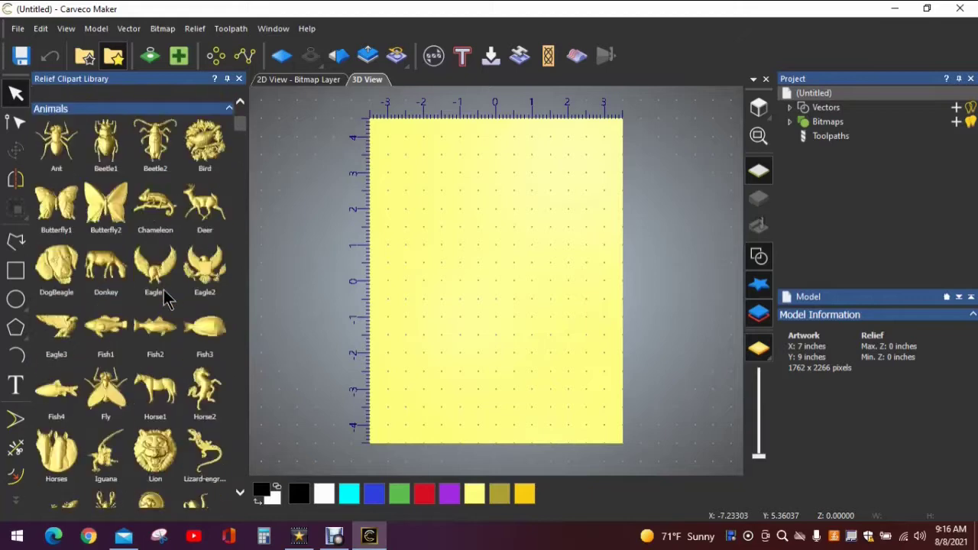
Step: Search the relief clipart for "M" and place the Mask1 relief centred on the model
left_click(45, 172)
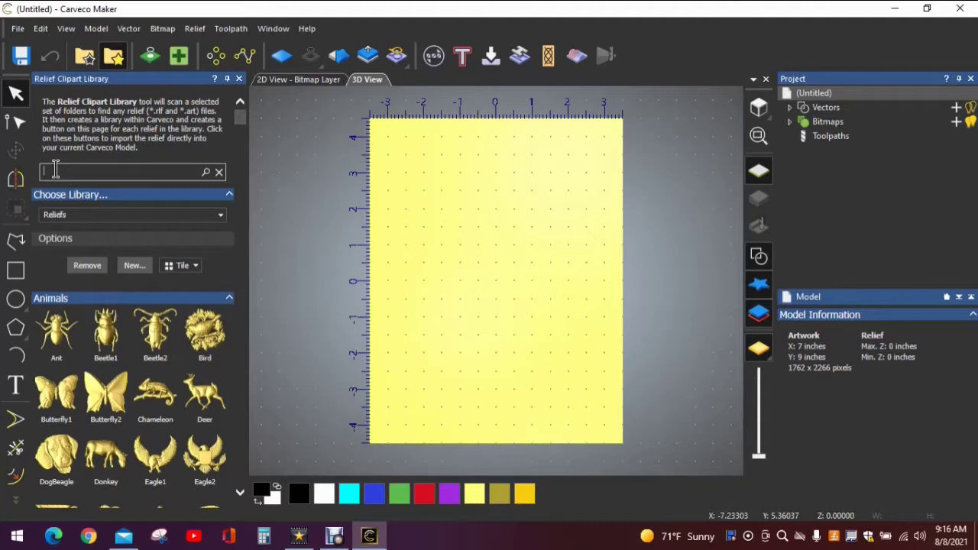
type("M")
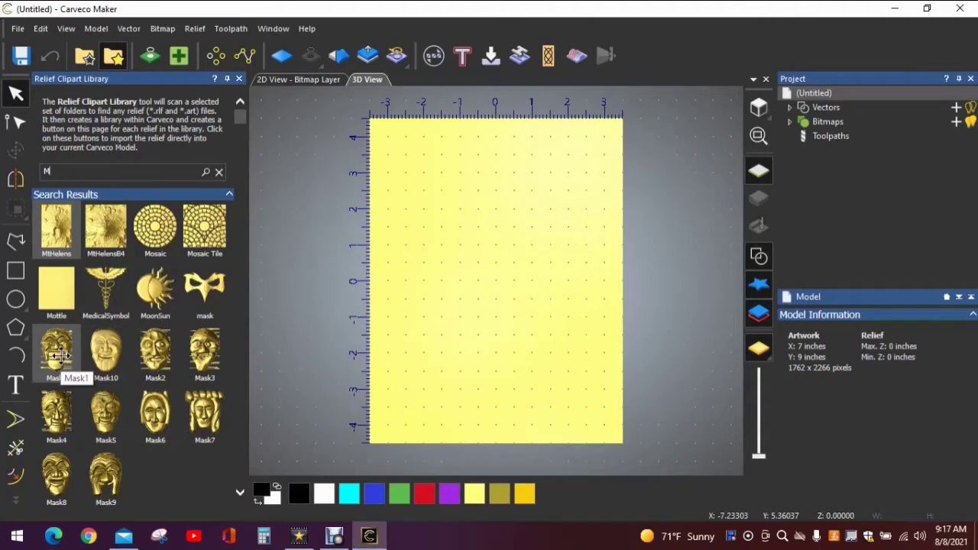
left_click_drag(61, 356, 456, 311)
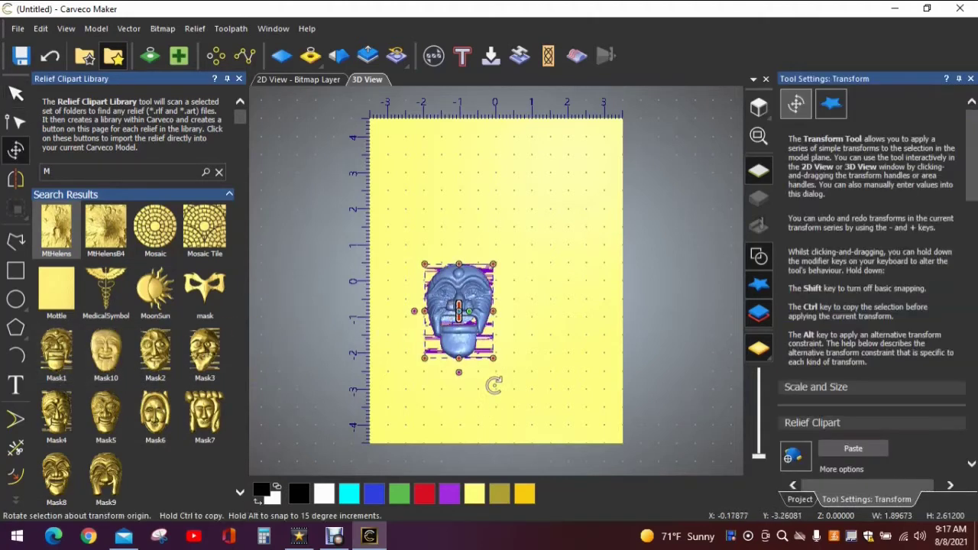
left_click(239, 80)
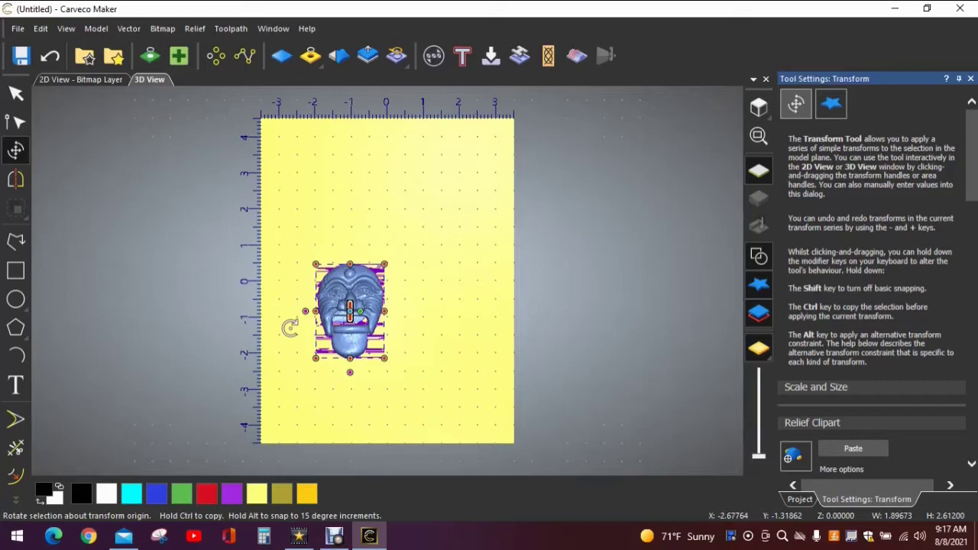
key("F9")
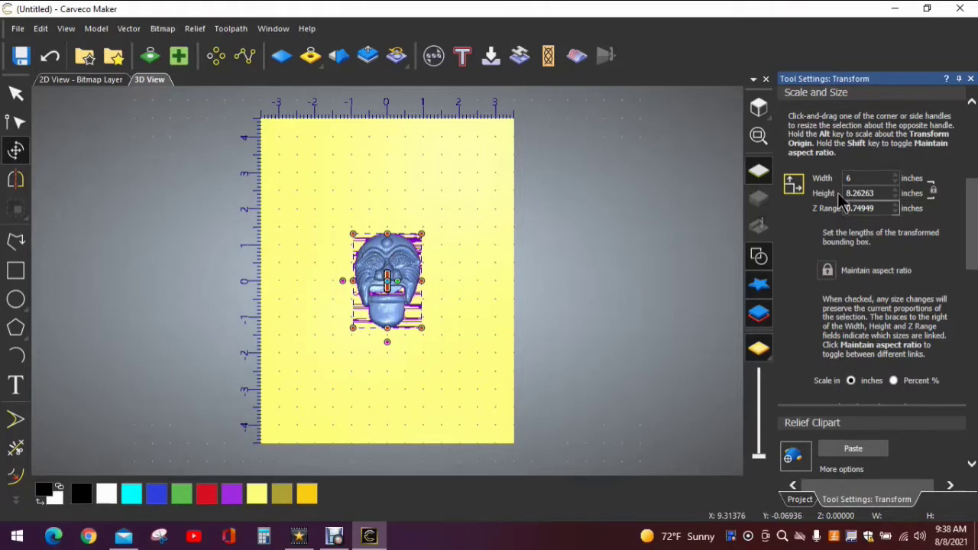
Step: Set the mask's width to 6 inches with its height kept in proportion
scroll(848, 158, "up", 3)
scroll(842, 179, "down", 2)
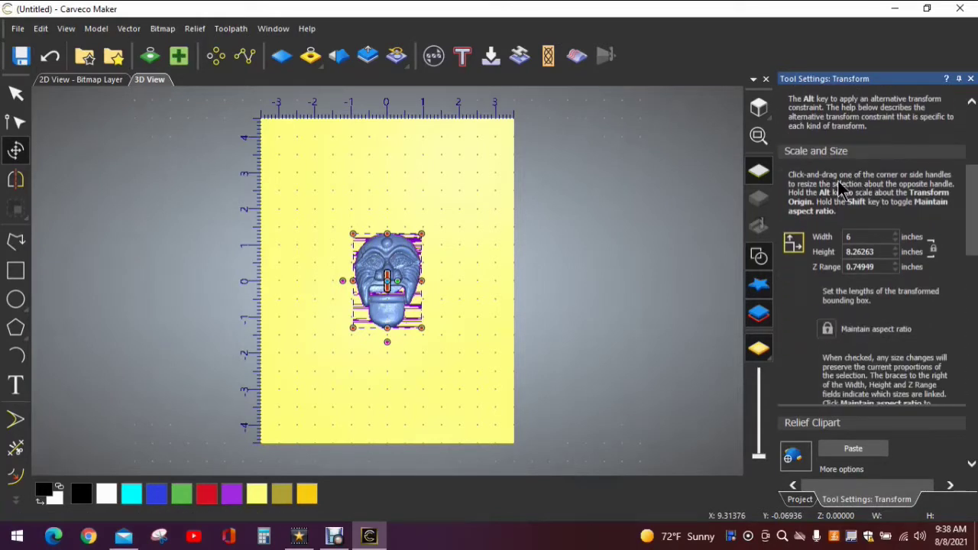
left_click(854, 239)
left_click(828, 333)
left_click(827, 329)
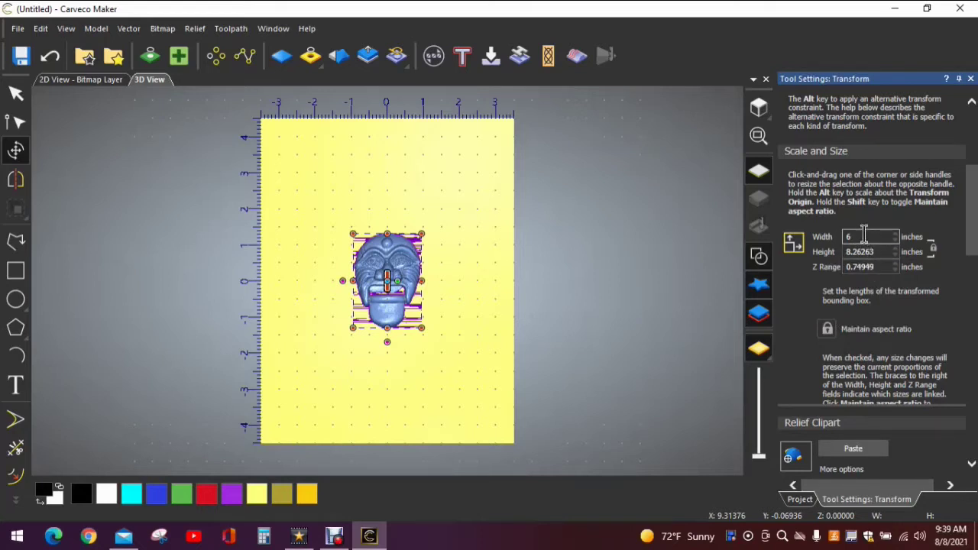
type("6")
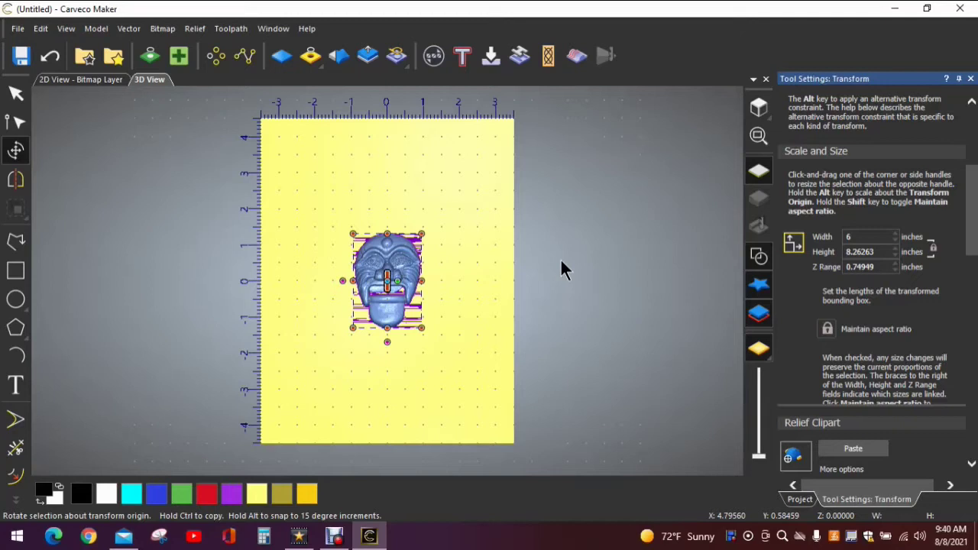
Step: From a side view, adjust the mask's relief height freehand to a Z range of about 0.79 inches
left_click_drag(562, 263, 145, 265)
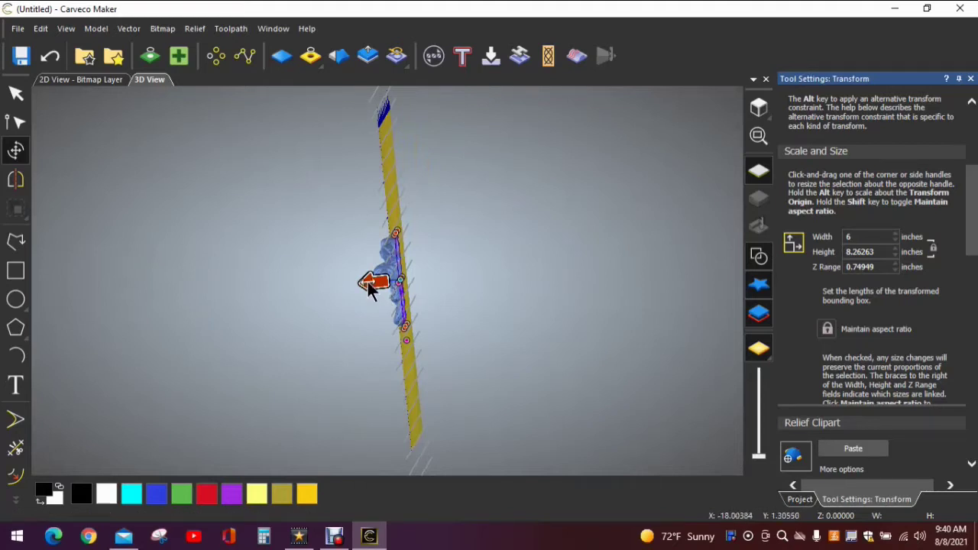
left_click_drag(368, 282, 399, 283)
left_click_drag(405, 289, 370, 284)
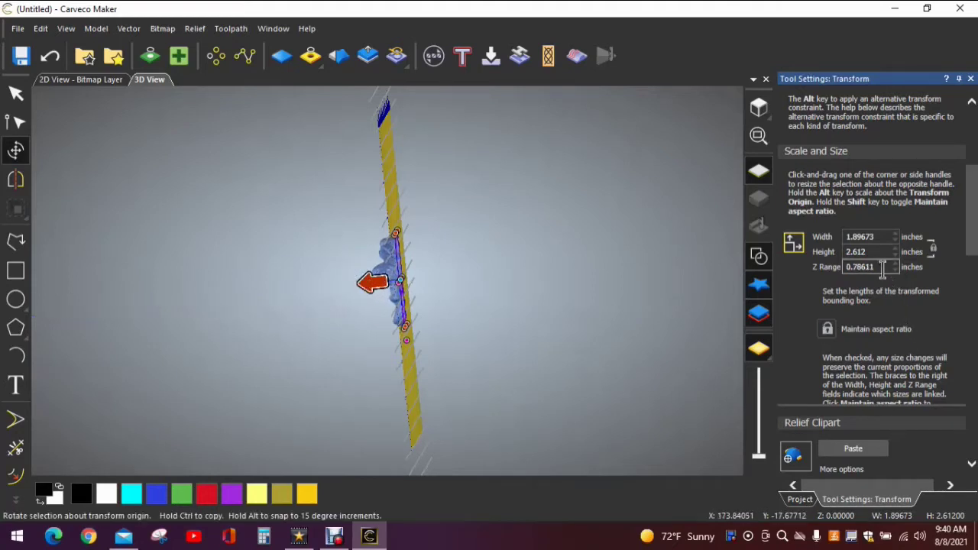
Step: Set the mask's Z range to 1 inch
double_click(871, 267)
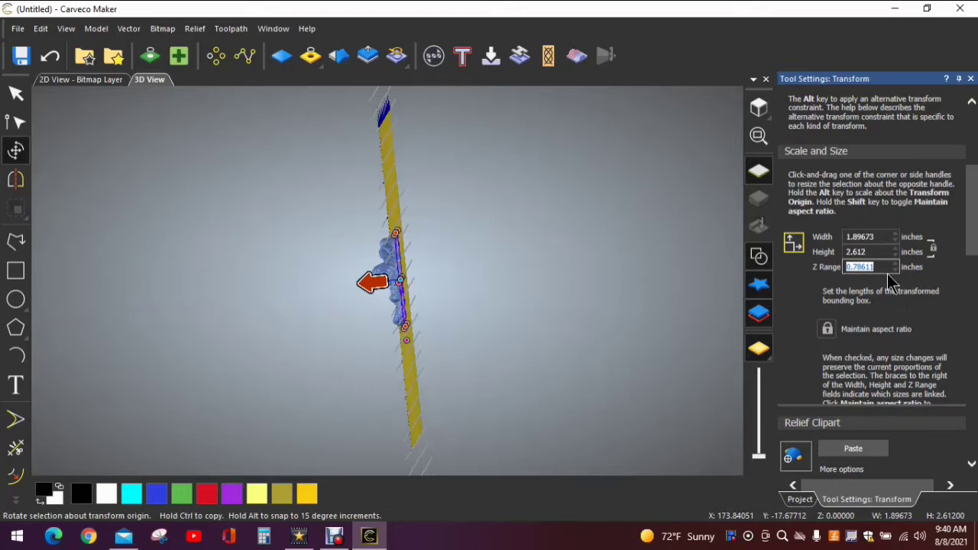
type("1.")
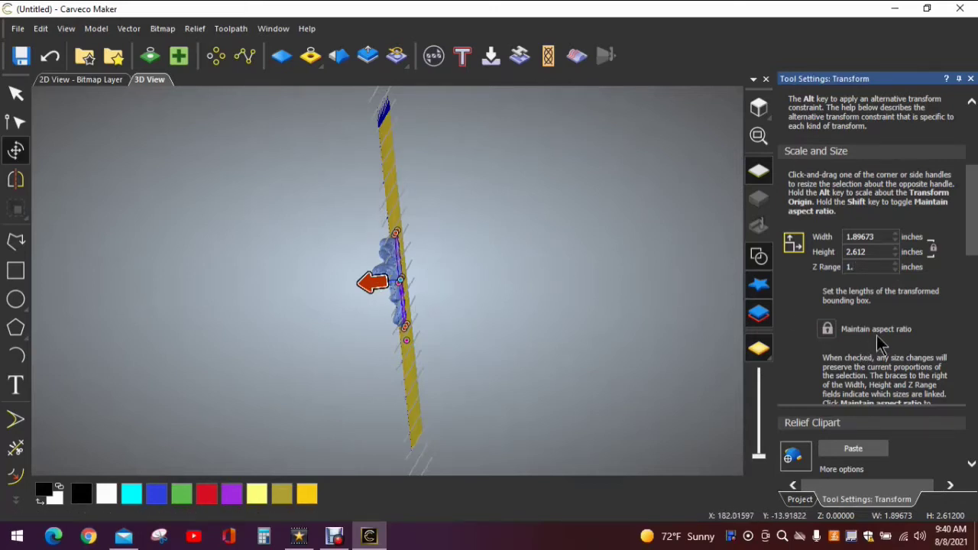
scroll(931, 271, "down", 1)
scroll(931, 272, "down", 4)
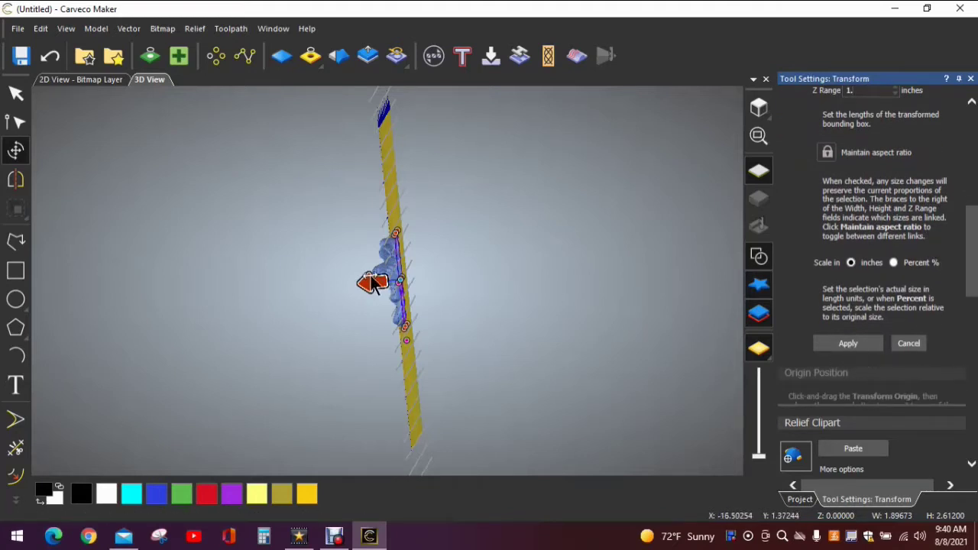
scroll(870, 220, "up", 7)
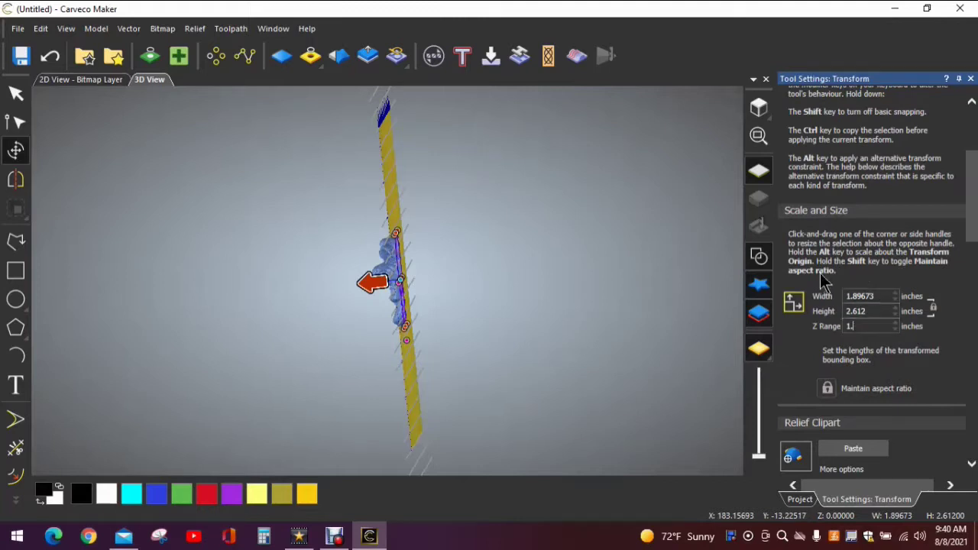
scroll(843, 324, "down", 2)
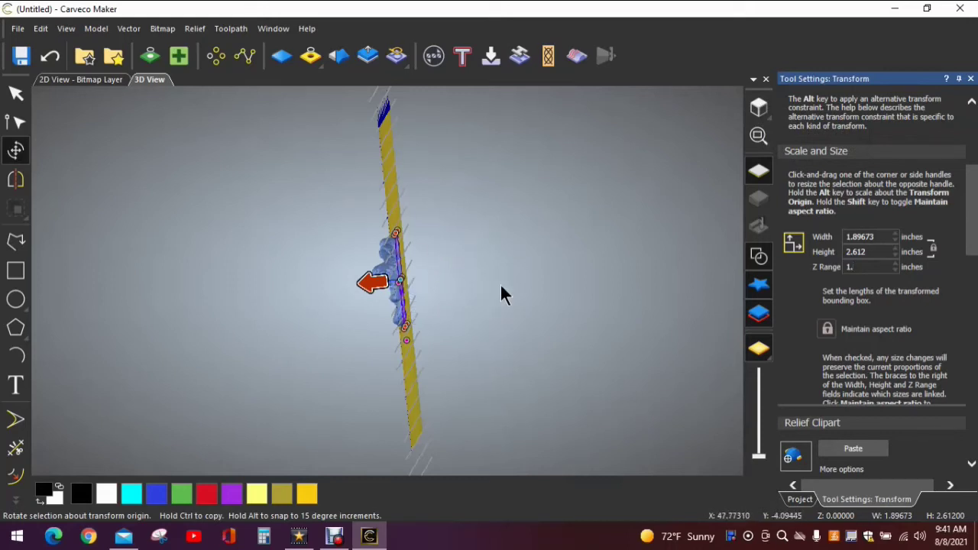
Step: Scale the mask to 6 inches wide with proportional height and paste it into the model's relief
left_click_drag(496, 282, 622, 308)
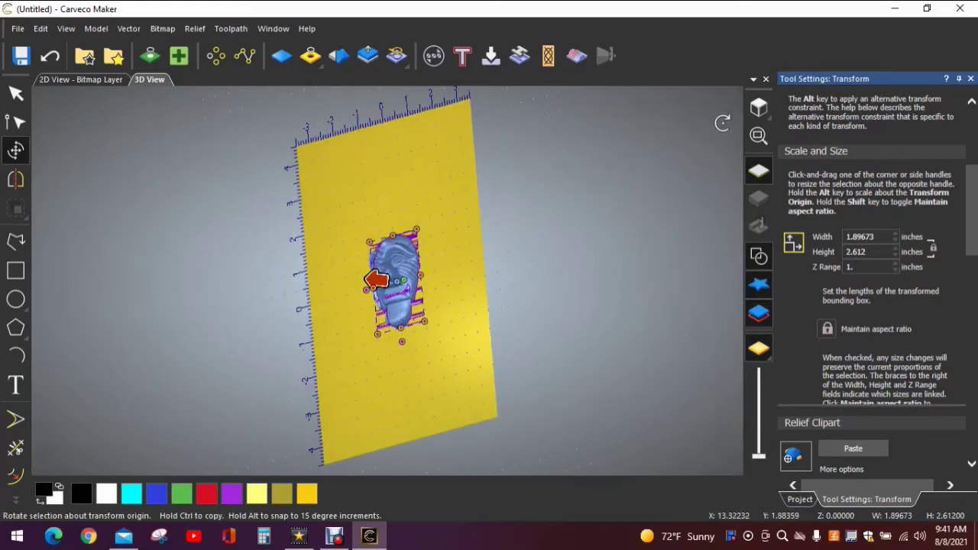
left_click(758, 109)
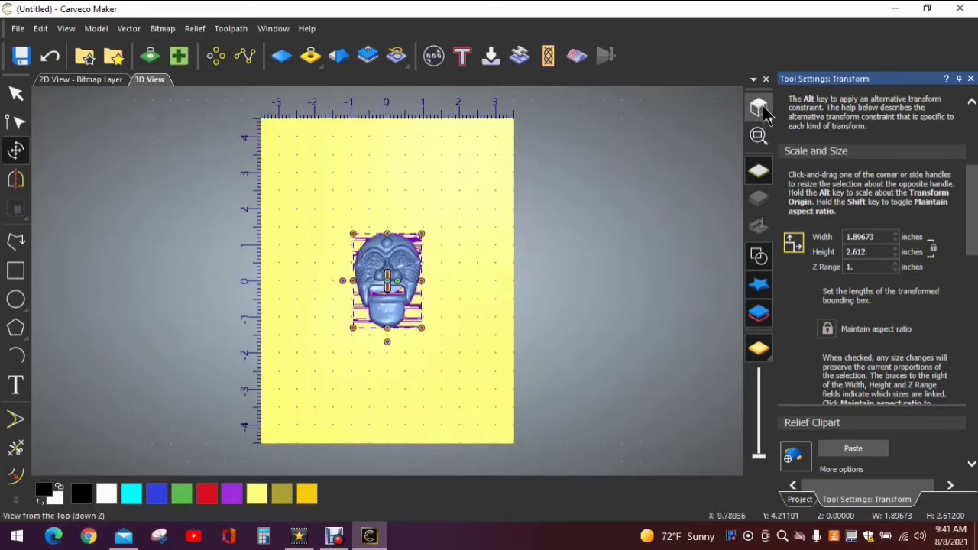
mouse_move(767, 112)
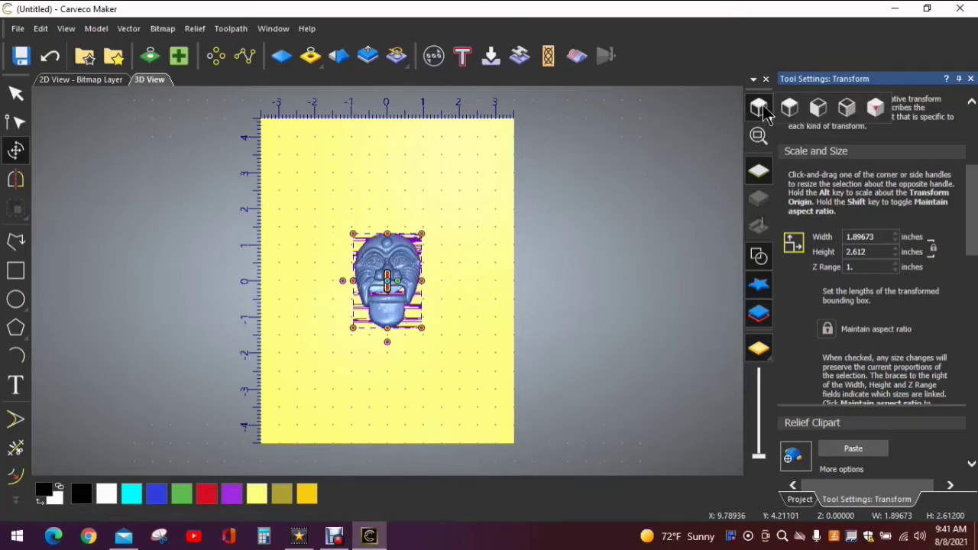
left_click(819, 108)
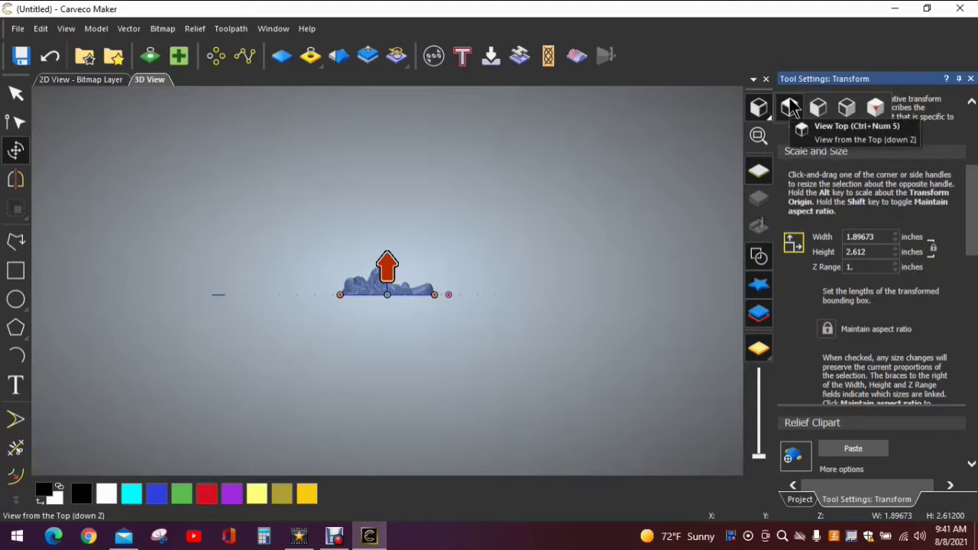
left_click(789, 107)
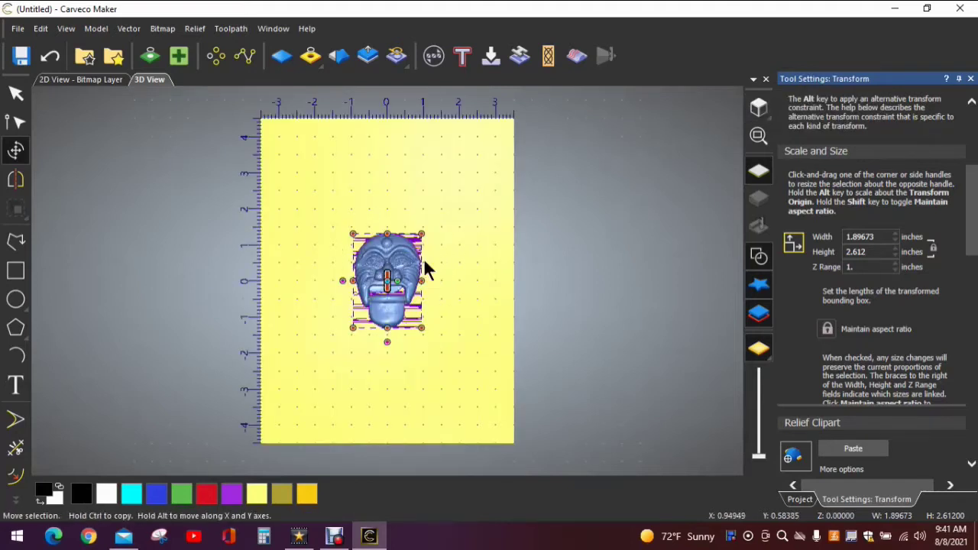
scroll(870, 229, "down", 3)
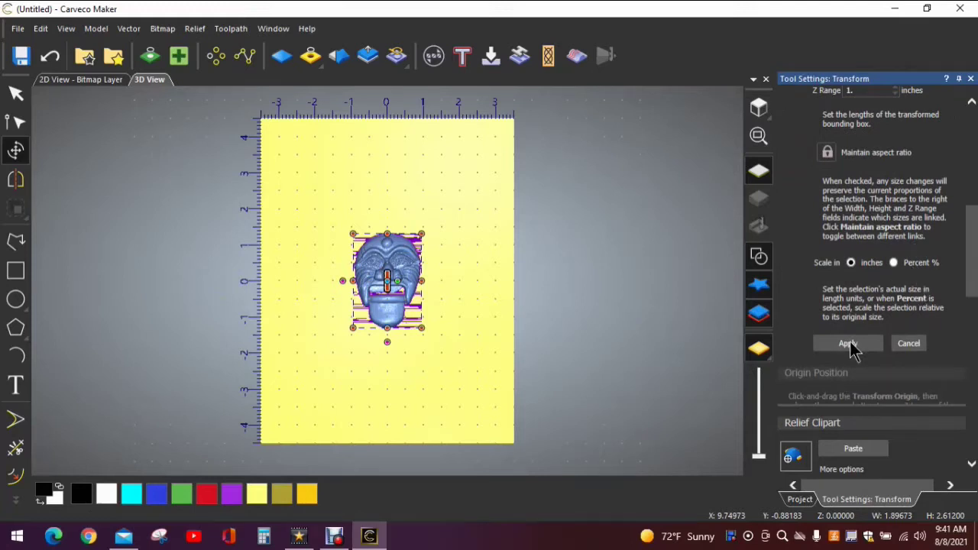
scroll(852, 346, "up", 3)
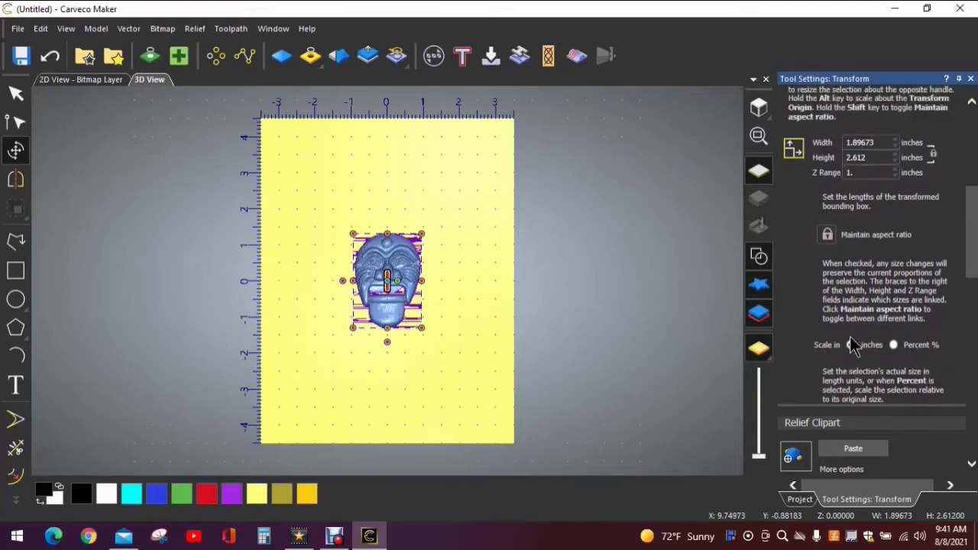
left_click_drag(879, 178, 844, 180)
type("6")
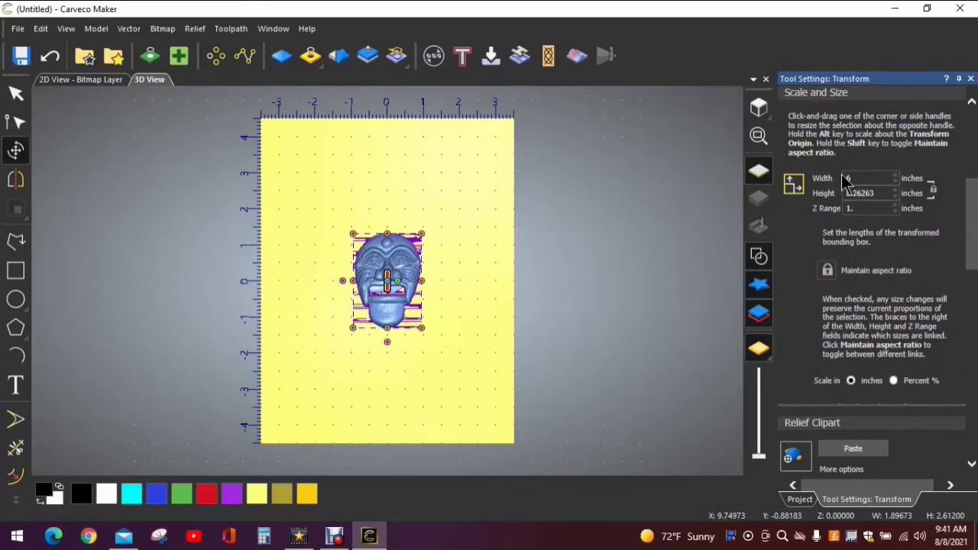
scroll(881, 245, "down", 3)
left_click(850, 345)
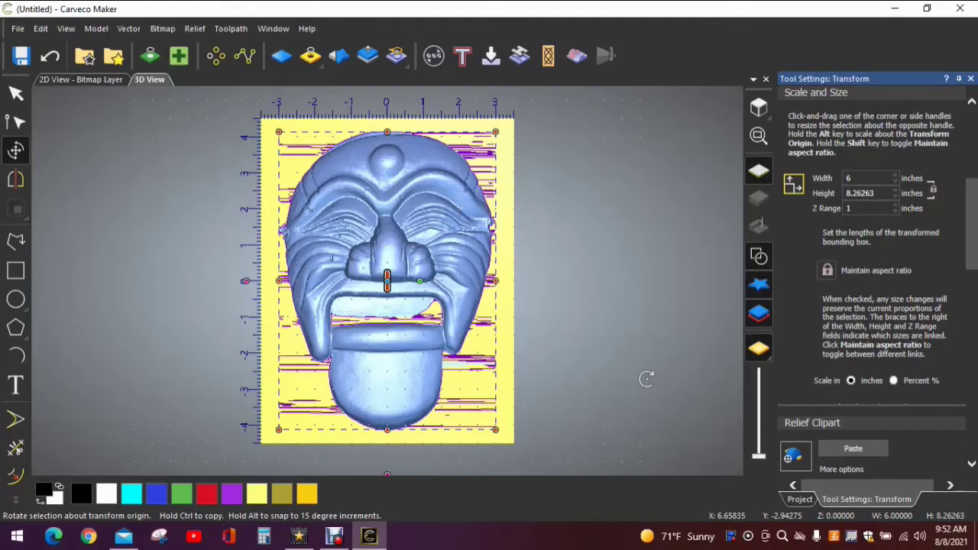
left_click(854, 450)
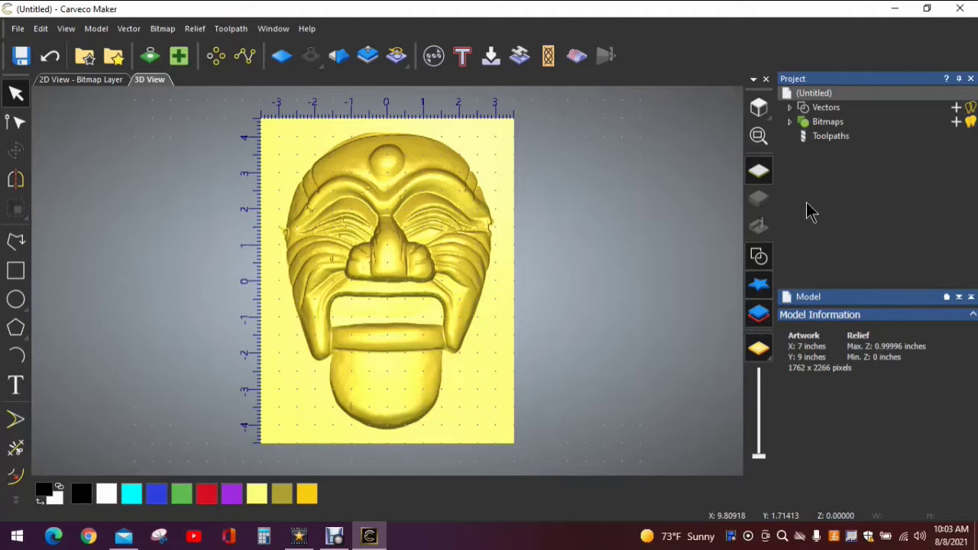
Step: Start a Machine Relief toolpath for the mask model
left_click(824, 138)
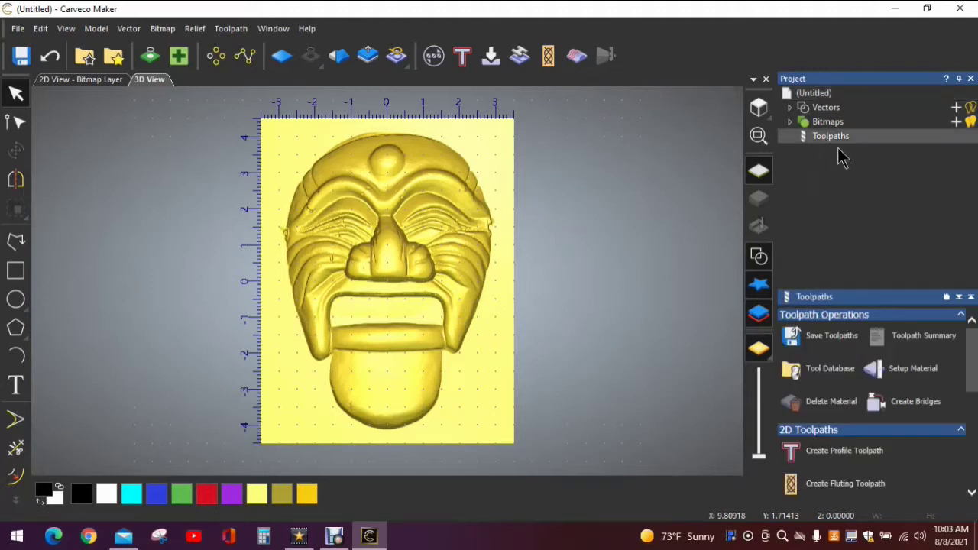
scroll(837, 396, "down", 2)
scroll(836, 396, "down", 5)
scroll(841, 437, "down", 1)
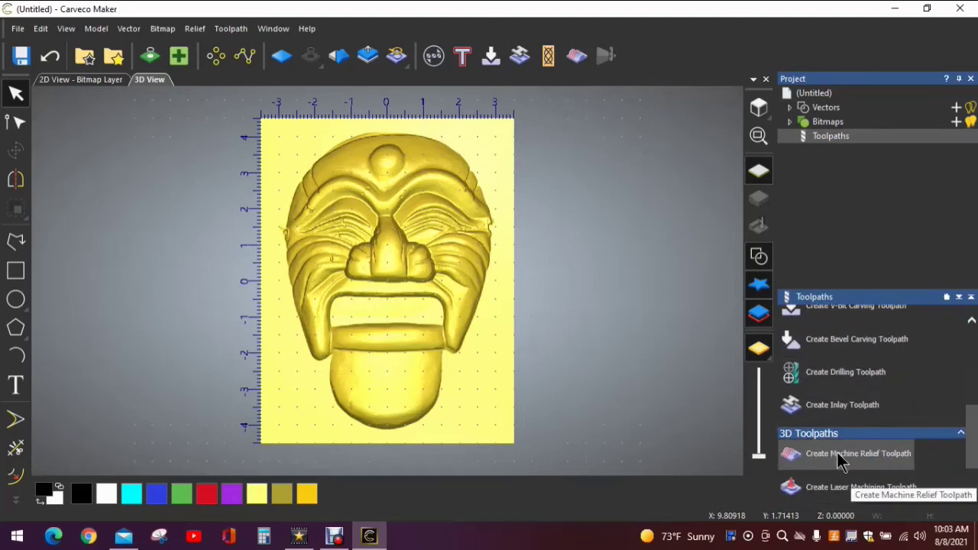
scroll(873, 440, "up", 7)
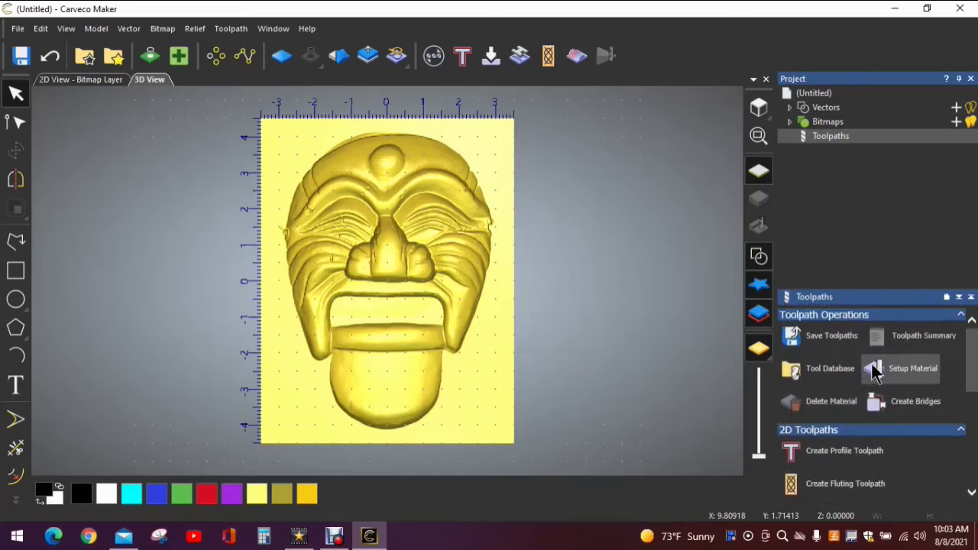
left_click(582, 63)
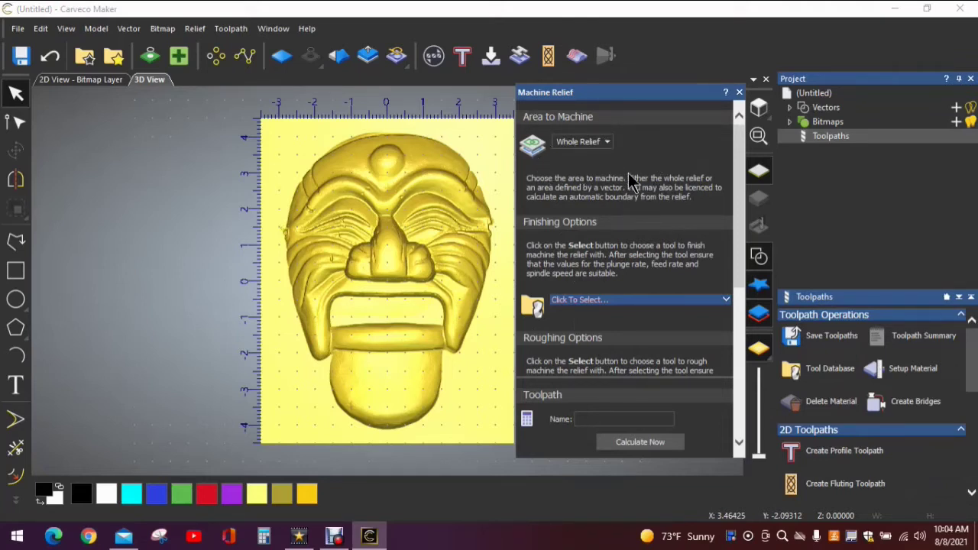
Step: Choose the Ball Nose 1/4 Inch from the wood or plastic 3D finishing tools as the finishing tool
scroll(641, 184, "down", 3)
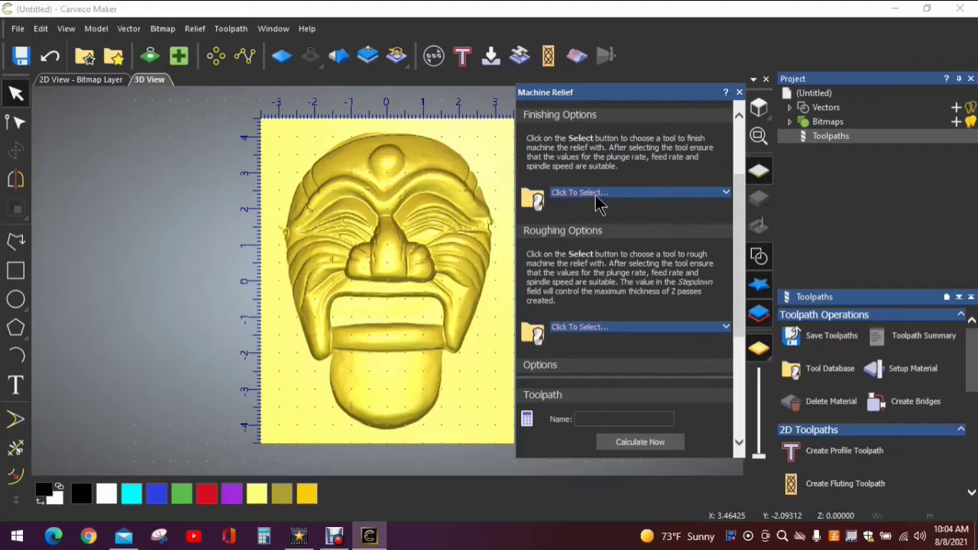
left_click(724, 194)
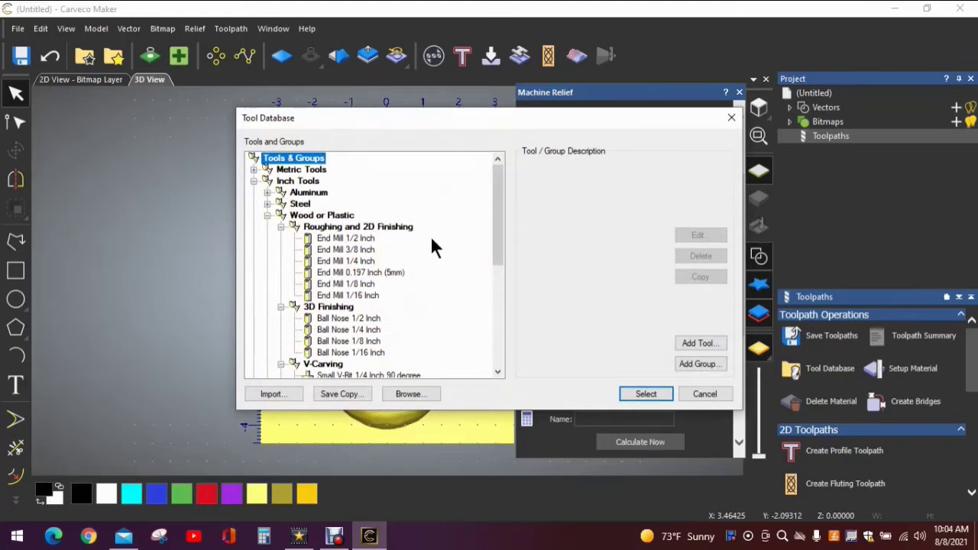
scroll(432, 239, "down", 1)
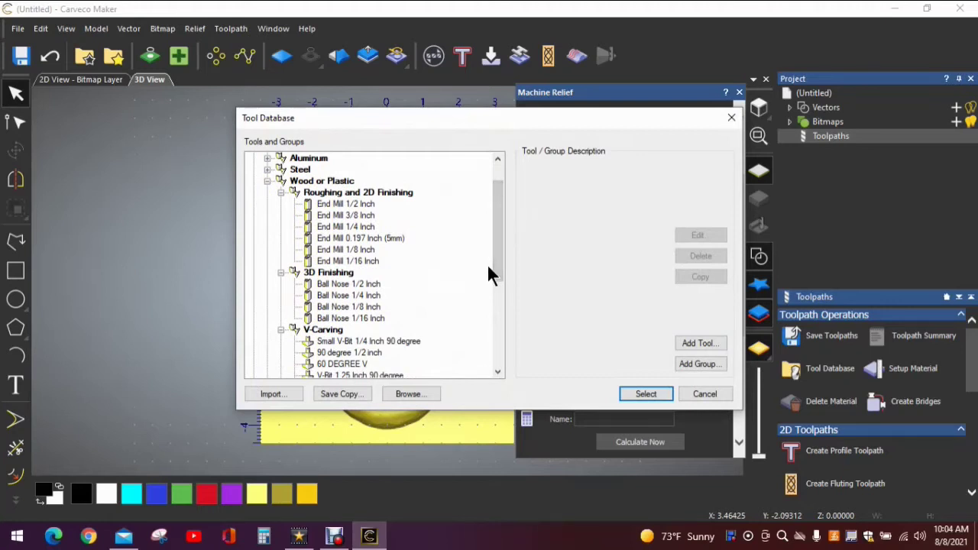
left_click(365, 299)
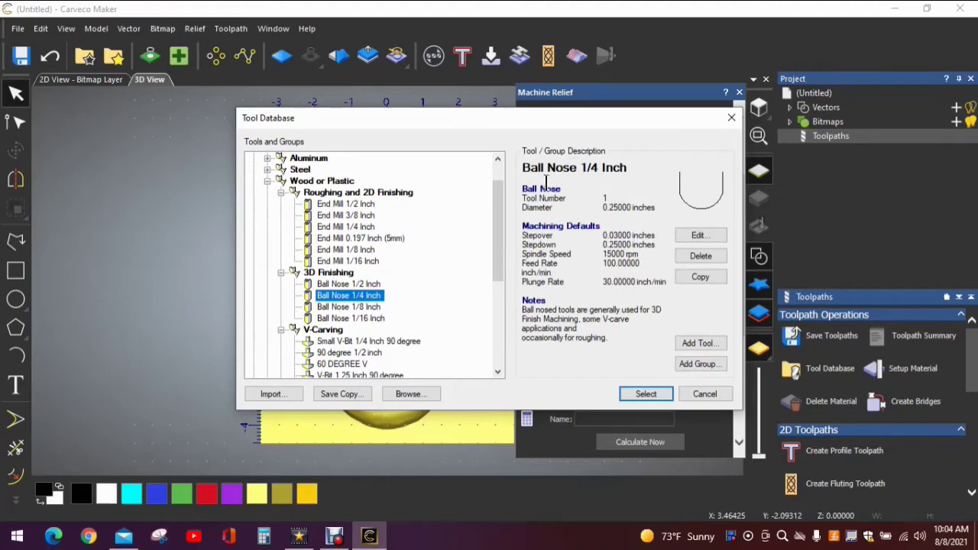
left_click(646, 394)
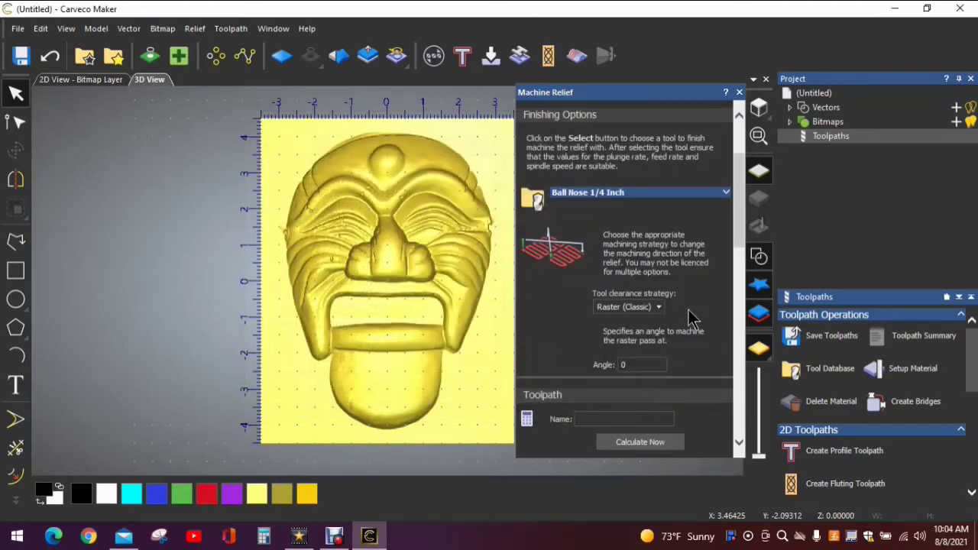
Step: Expand the finishing ball nose's cutting parameters and set its tool number to 2
scroll(686, 313, "down", 10)
scroll(681, 335, "up", 8)
left_click(726, 194)
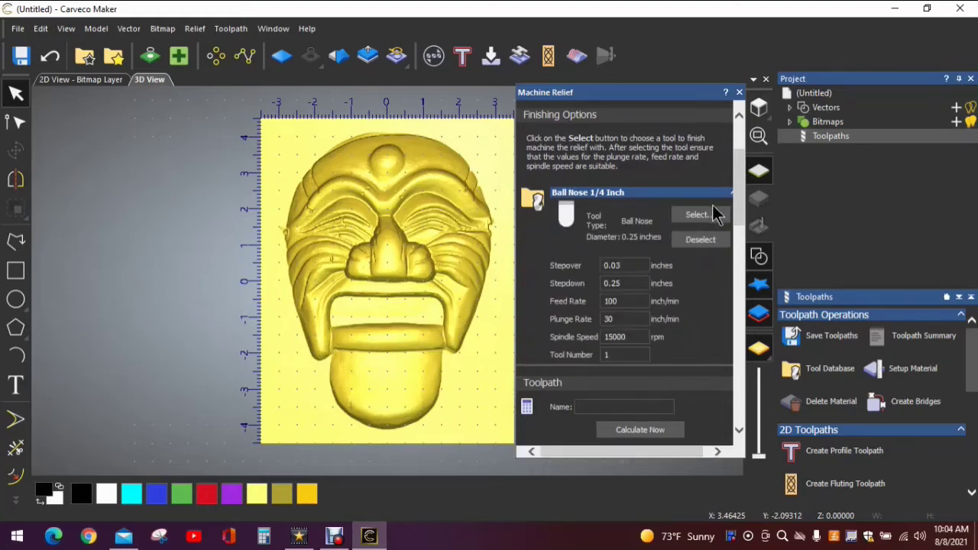
scroll(584, 239, "down", 2)
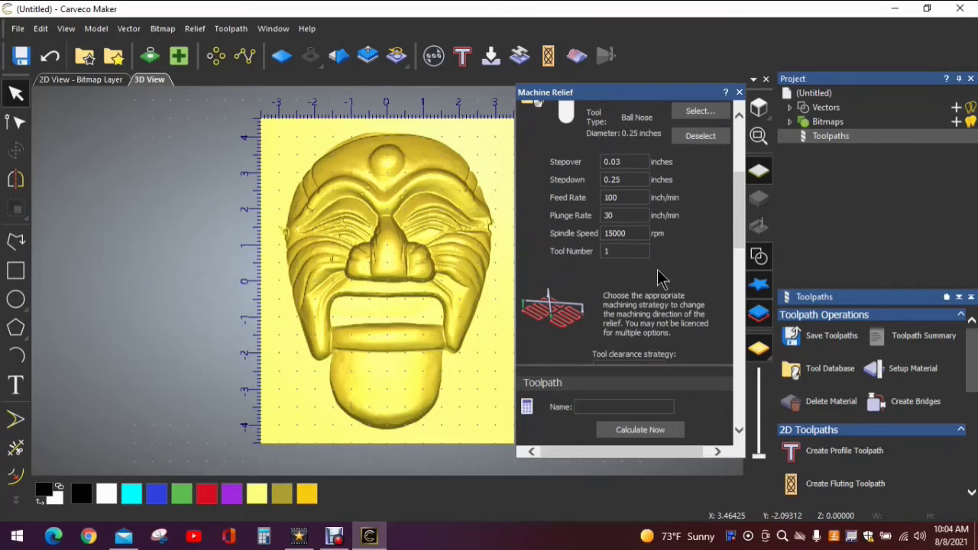
left_click(616, 252)
key("Tab")
scroll(665, 264, "up", 3)
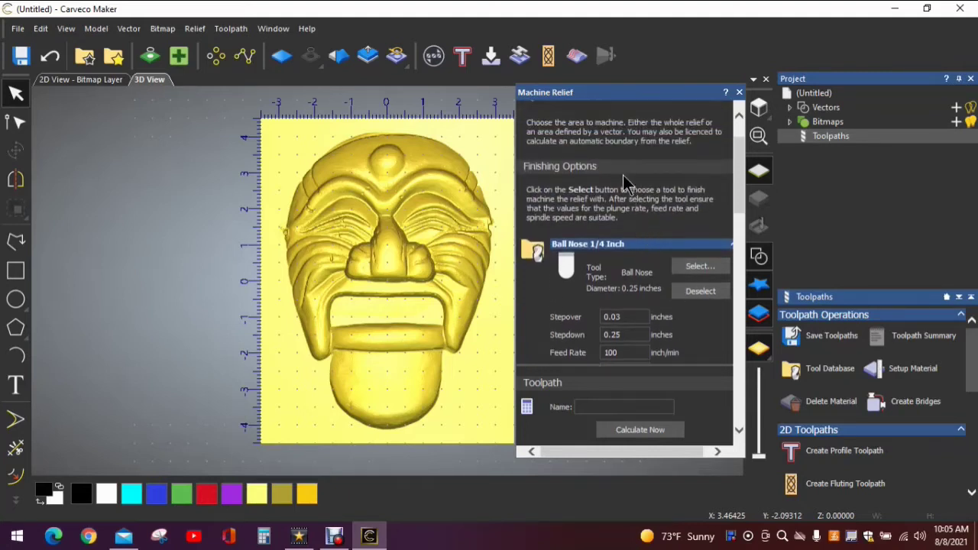
scroll(664, 263, "down", 3)
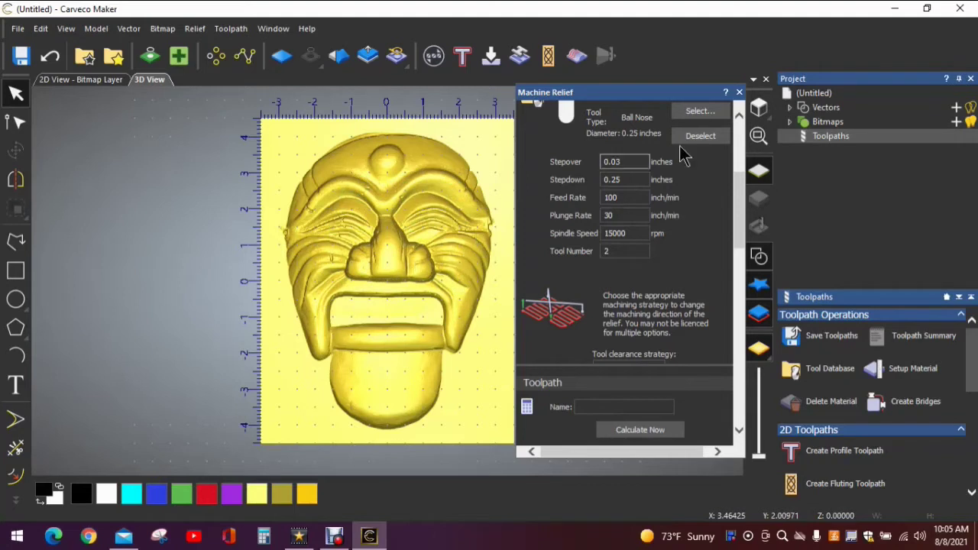
left_click(614, 197)
left_click(607, 230)
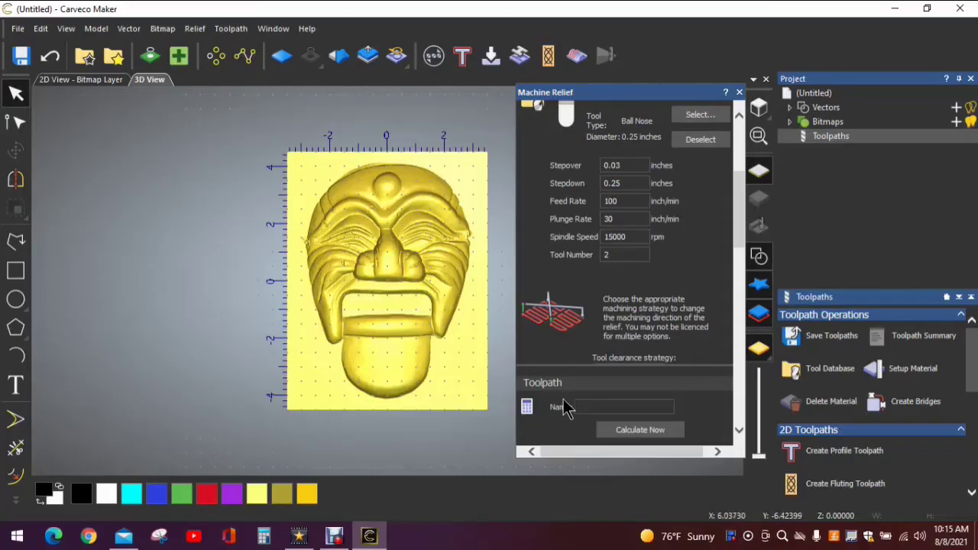
Step: Set the finishing pass's raster angle to 0
scroll(644, 284, "down", 3)
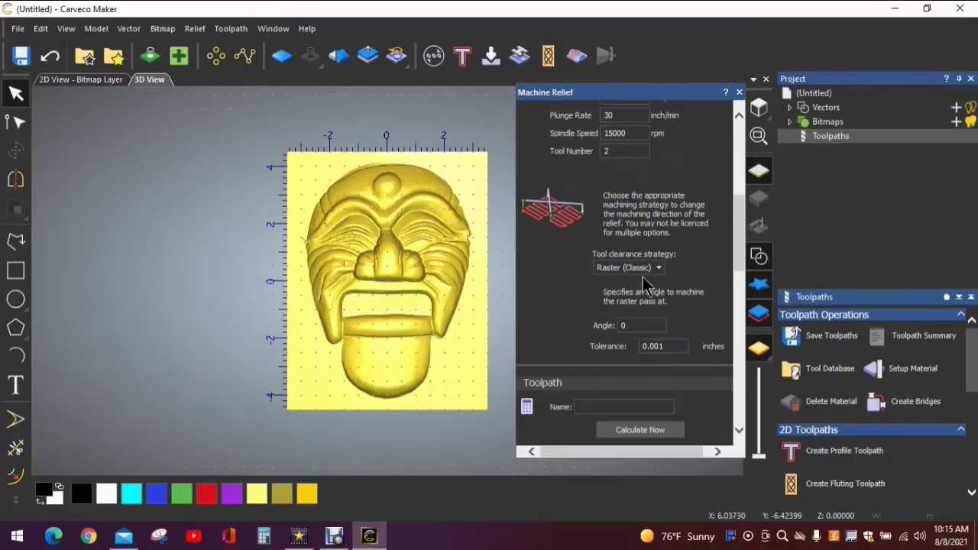
scroll(640, 275, "down", 2)
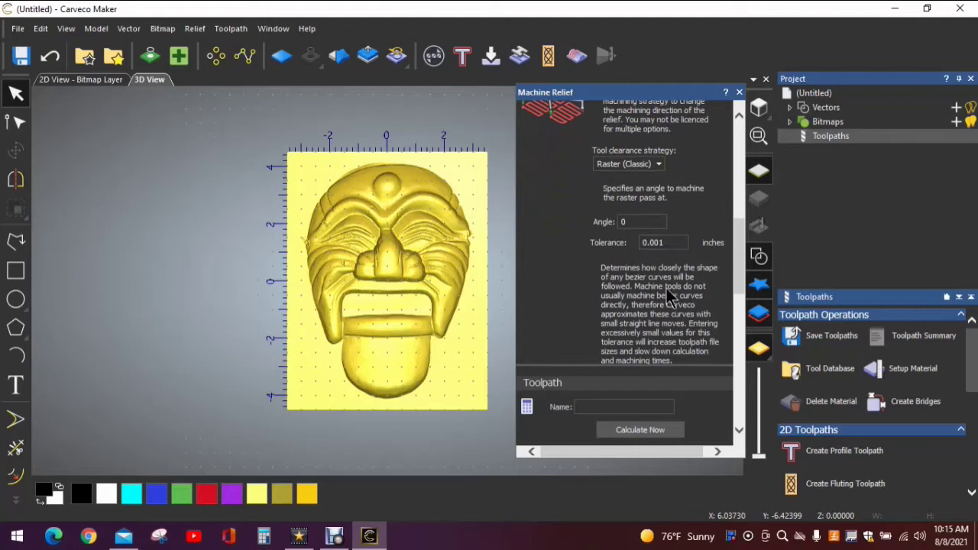
scroll(667, 289, "up", 1)
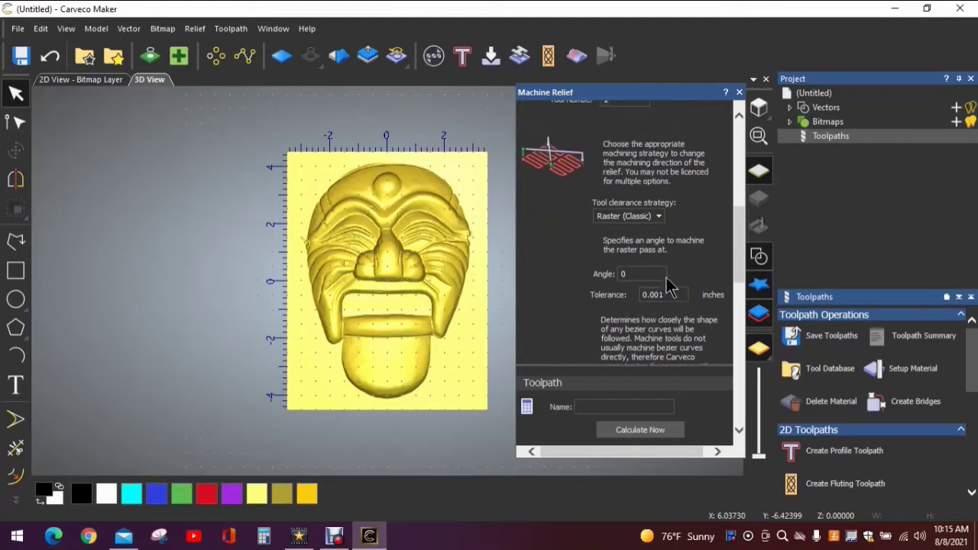
scroll(640, 248, "down", 1)
left_click(622, 222)
type("0")
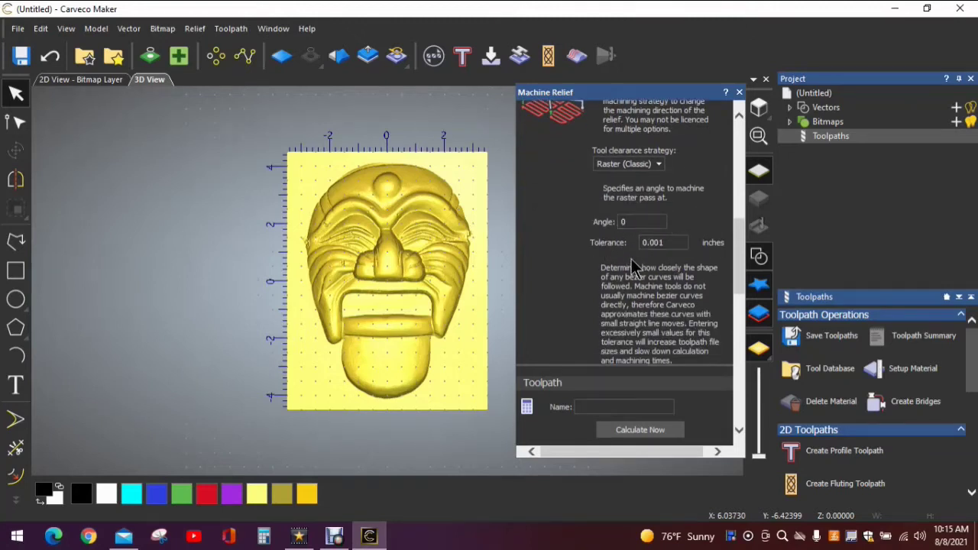
Step: Choose the End Mill 1/4 Inch from the wood or plastic roughing tools as the roughing tool
scroll(663, 248, "down", 3)
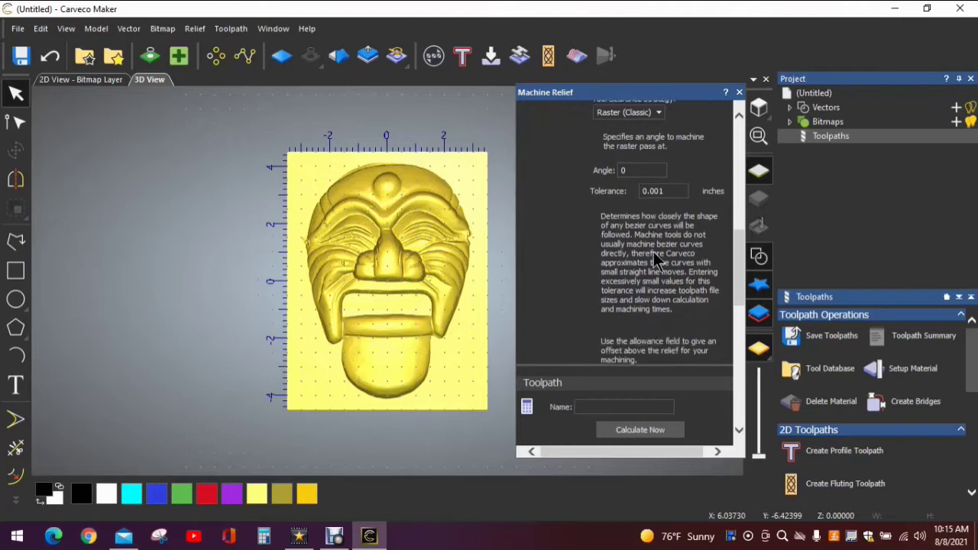
scroll(662, 297, "down", 2)
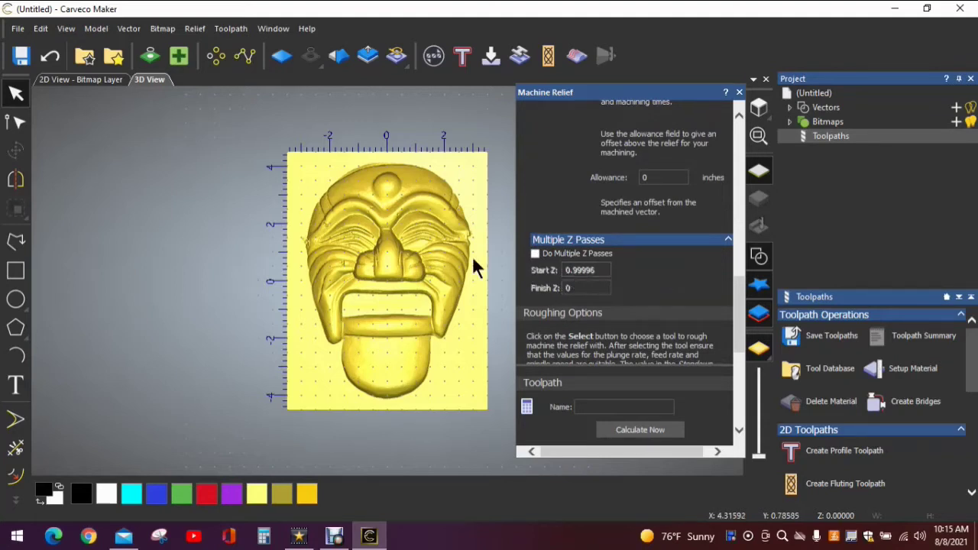
scroll(625, 267, "down", 1)
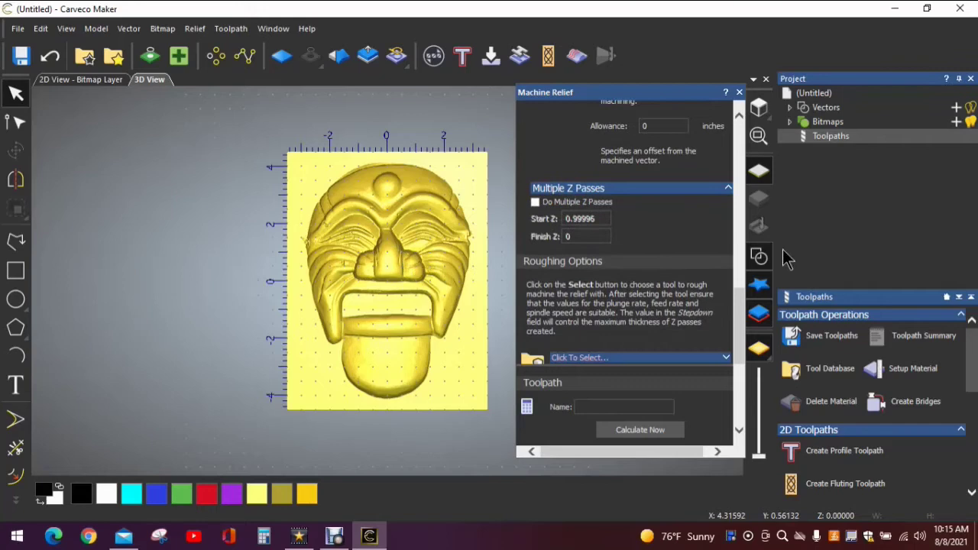
scroll(688, 255, "down", 2)
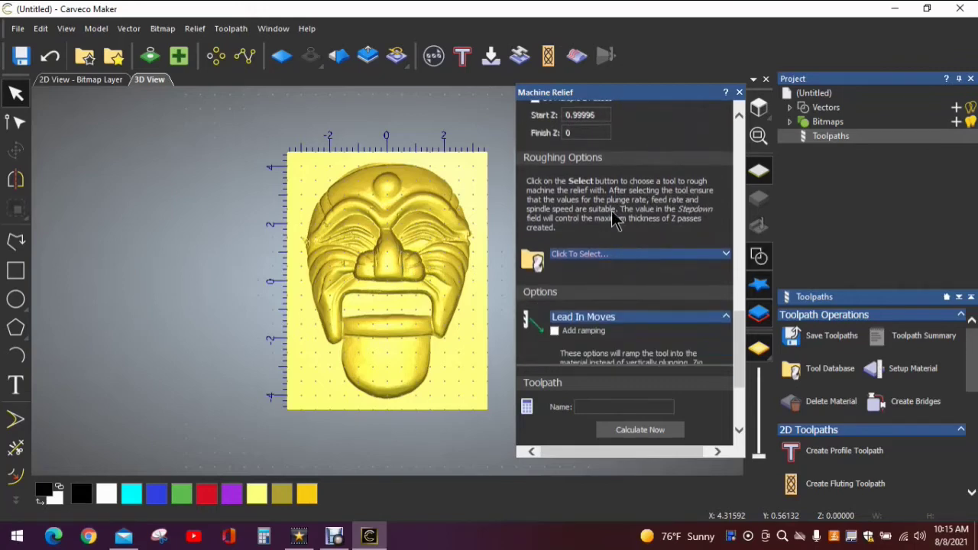
left_click(629, 259)
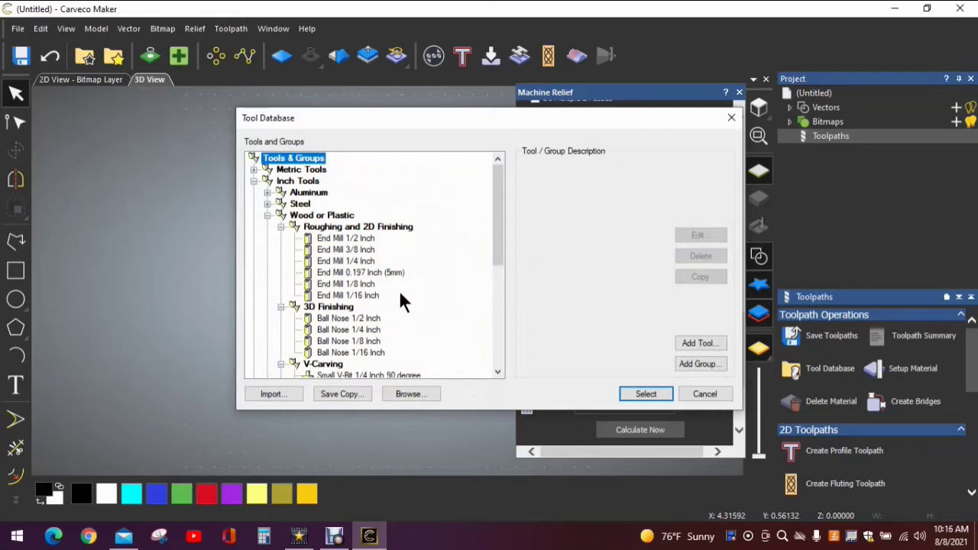
left_click(348, 261)
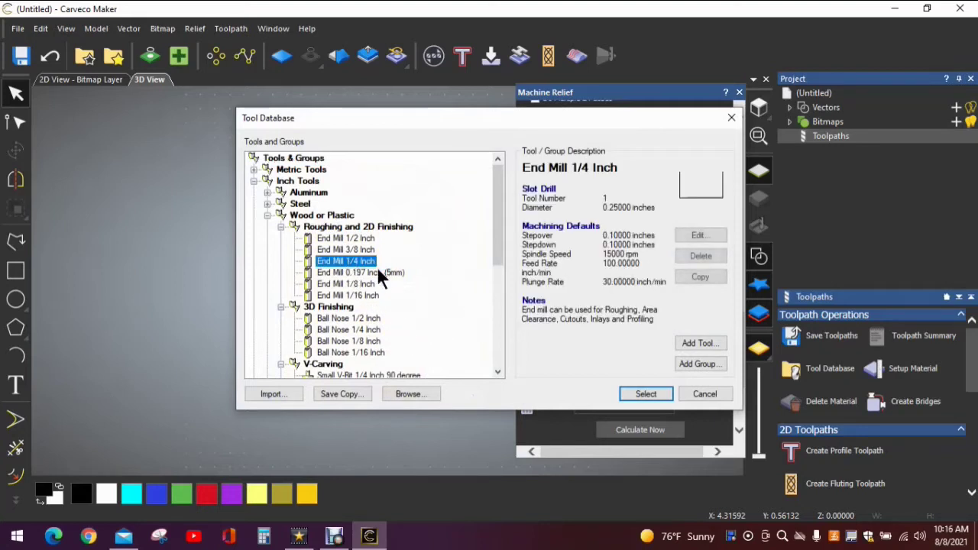
left_click(643, 395)
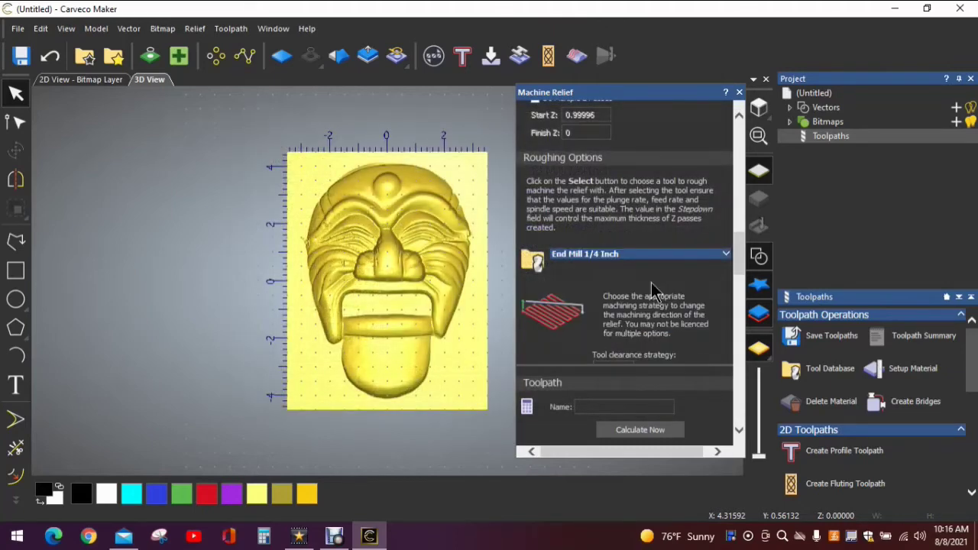
Step: Expand the roughing end mill's cutting parameters and set its tool number to 1
left_click(723, 258)
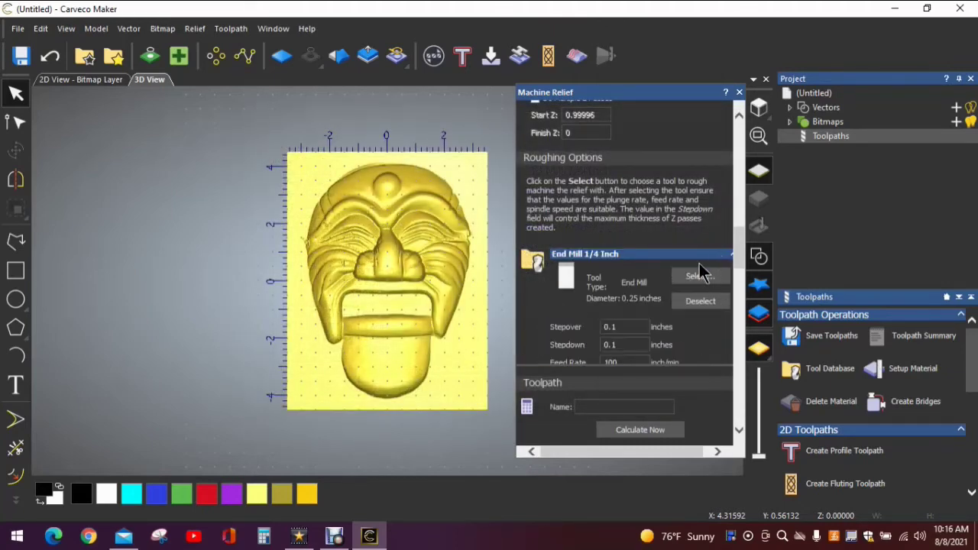
scroll(673, 229, "down", 3)
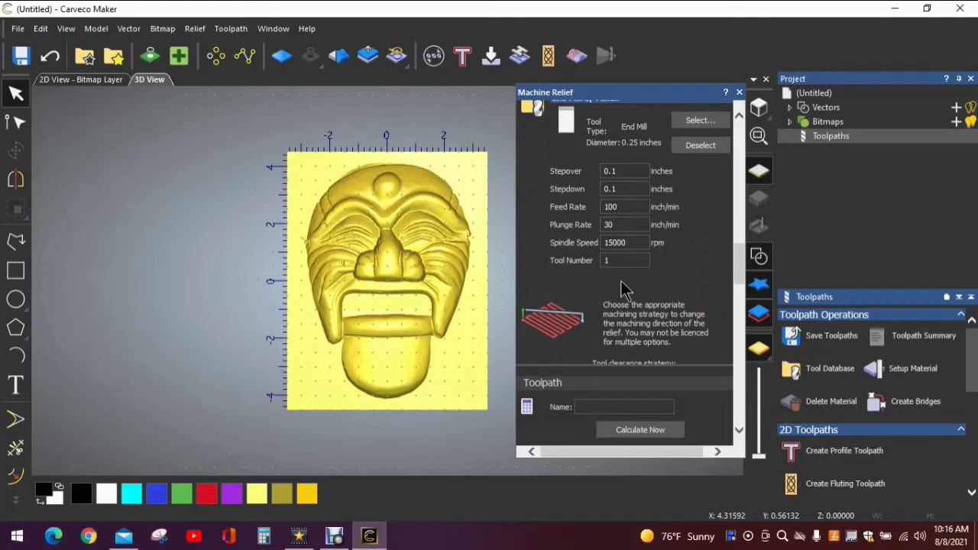
left_click(608, 260)
type("1")
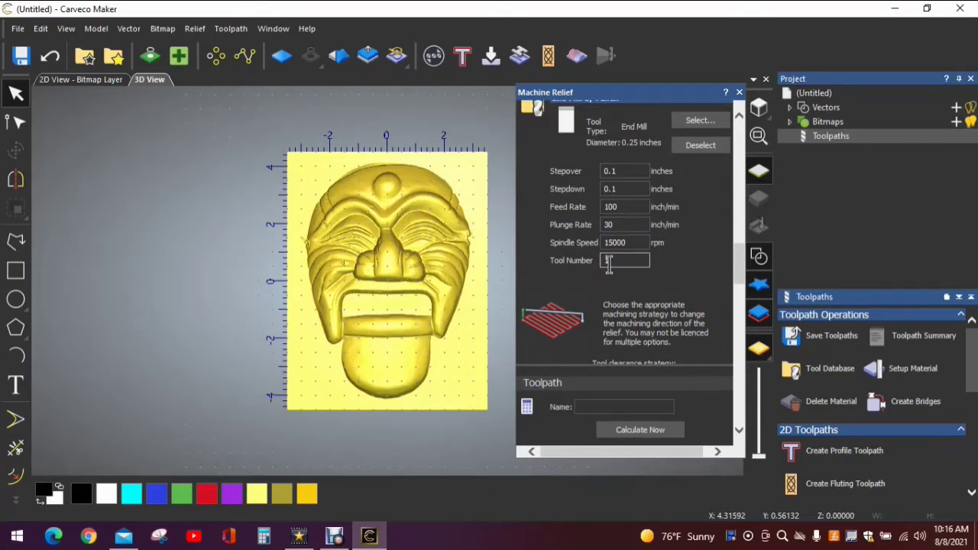
Step: Review the roughing pass's clearance strategy, profile pass, cutting direction, tolerance, allowance and Z slice settings
scroll(699, 244, "down", 5)
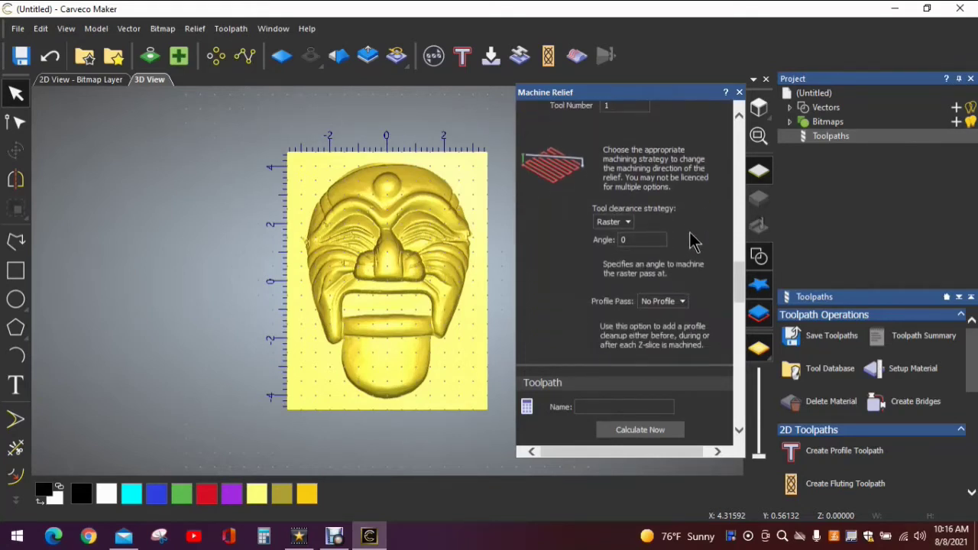
scroll(693, 239, "down", 2)
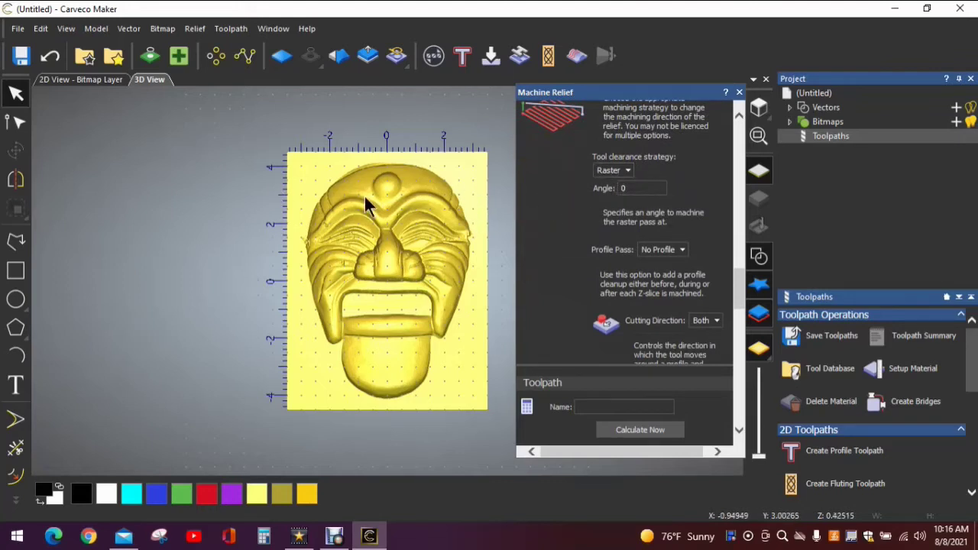
scroll(603, 225, "down", 4)
scroll(634, 222, "down", 6)
scroll(603, 237, "down", 4)
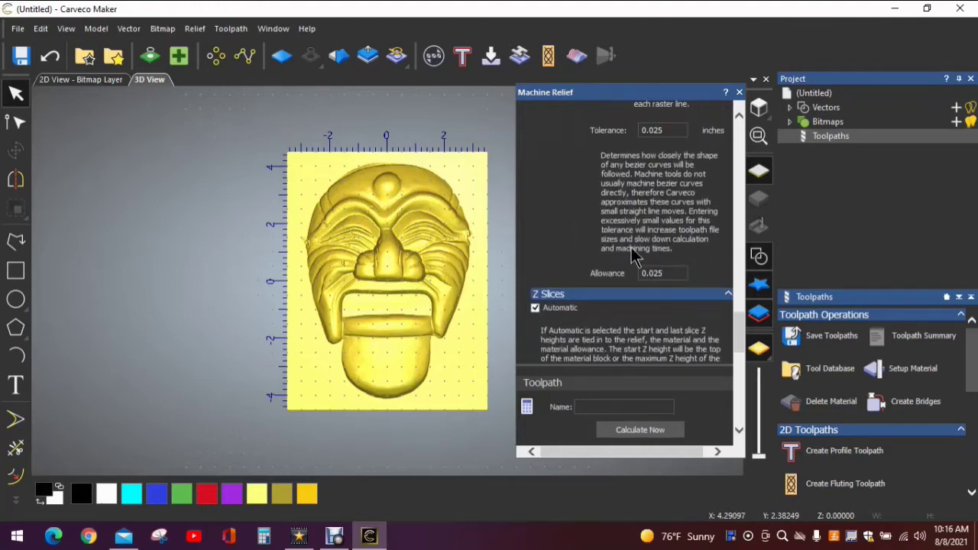
scroll(627, 277, "down", 4)
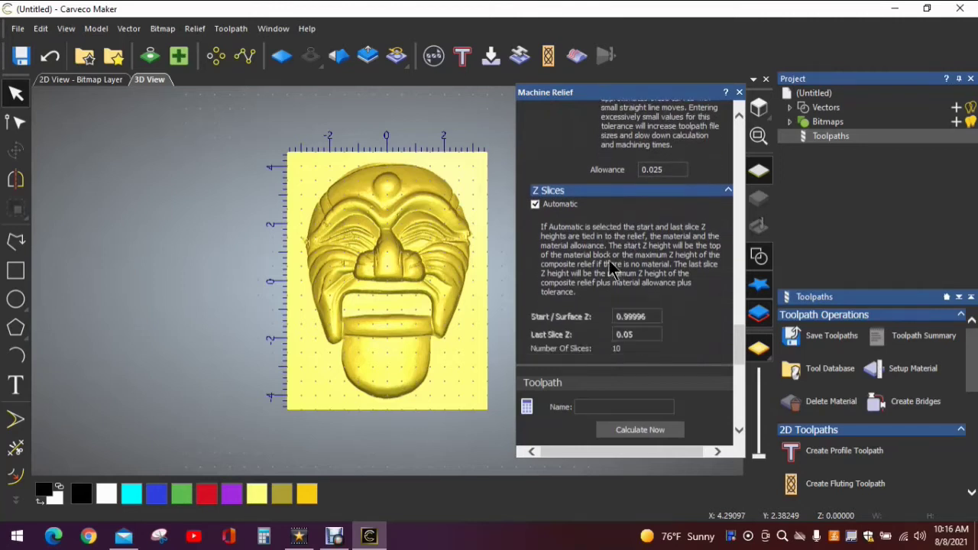
scroll(655, 241, "down", 2)
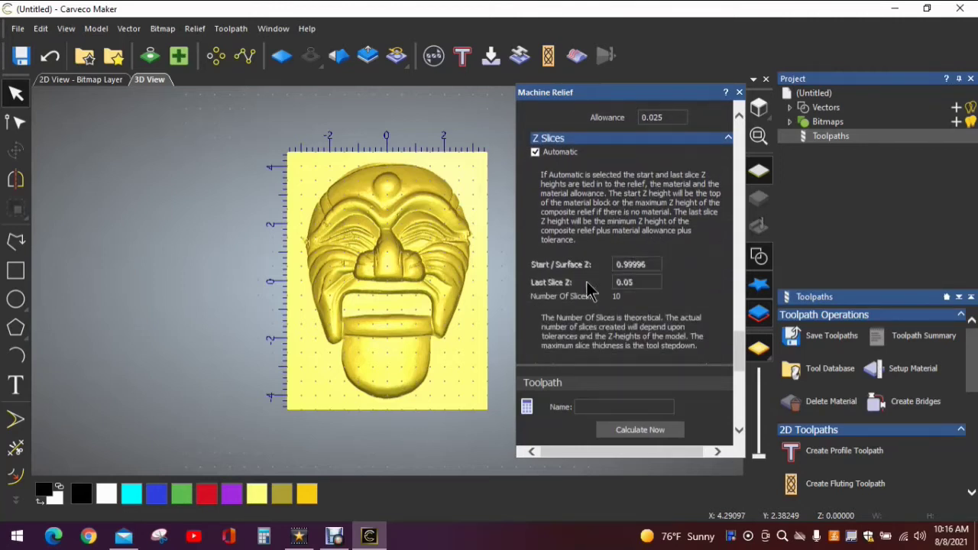
scroll(664, 298, "down", 2)
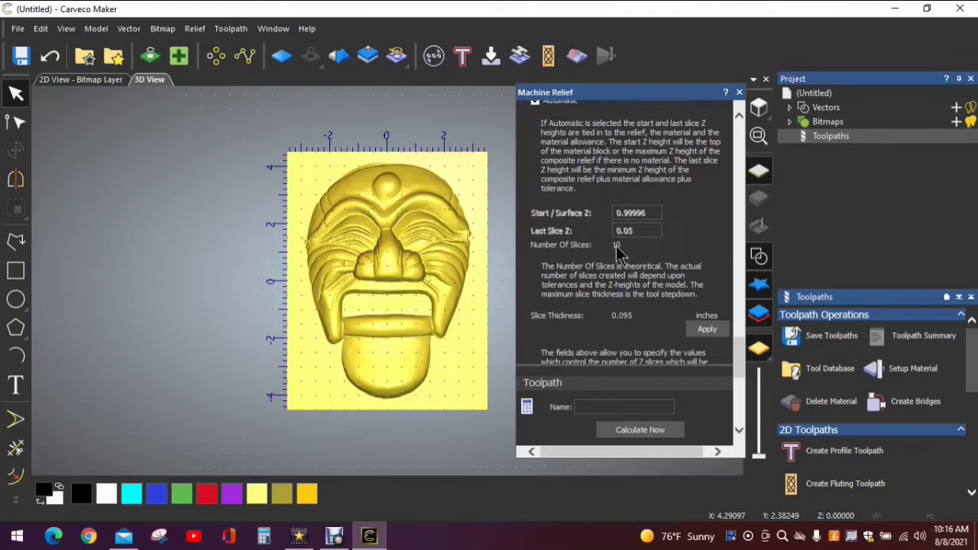
scroll(646, 256, "down", 2)
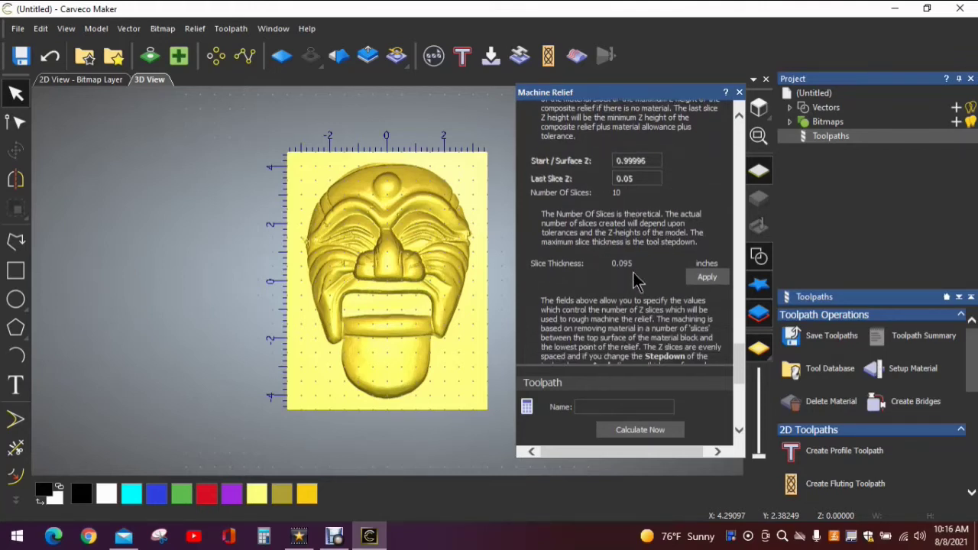
Step: Set the roughing pass's Safe Z height to 0.25 inches
scroll(638, 280, "down", 2)
scroll(596, 252, "down", 2)
scroll(627, 253, "down", 4)
scroll(581, 245, "down", 4)
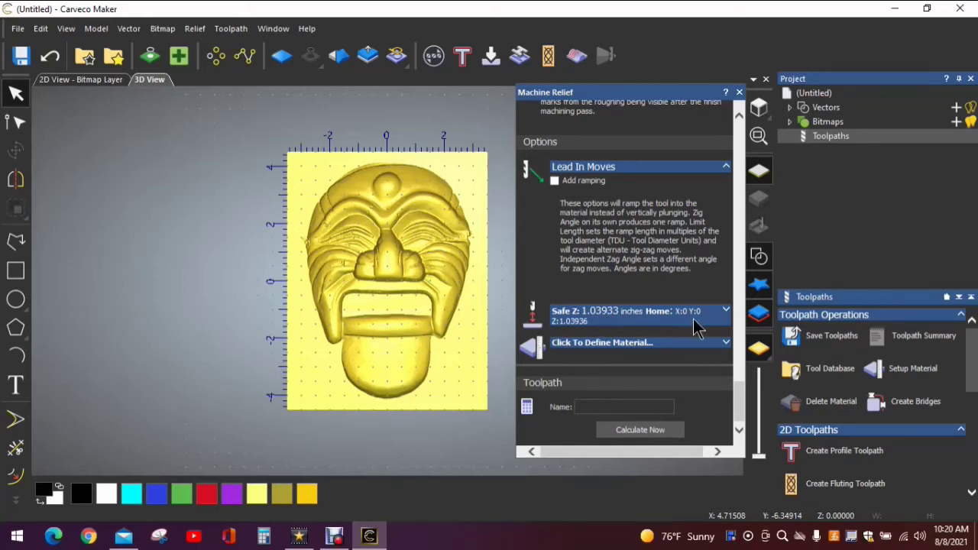
left_click(725, 311)
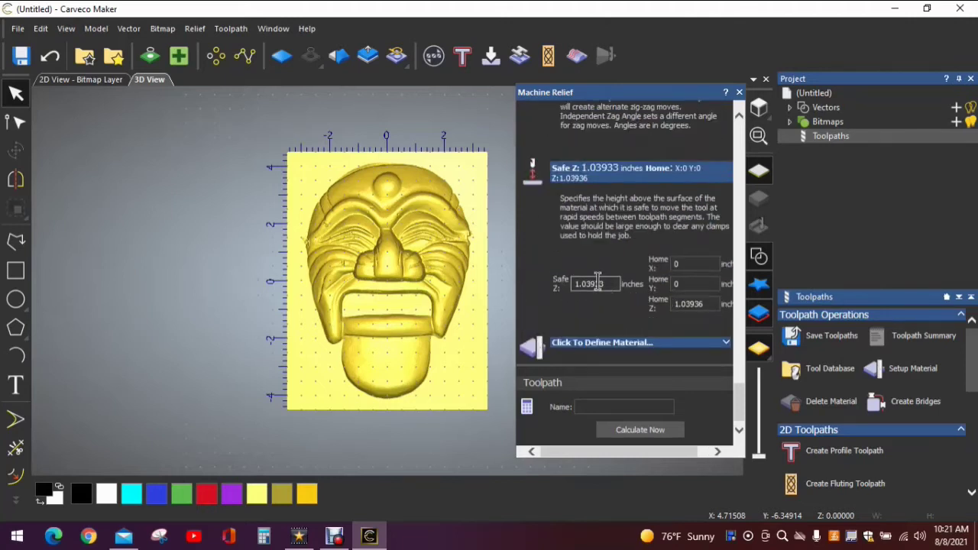
left_click_drag(595, 279, 577, 284)
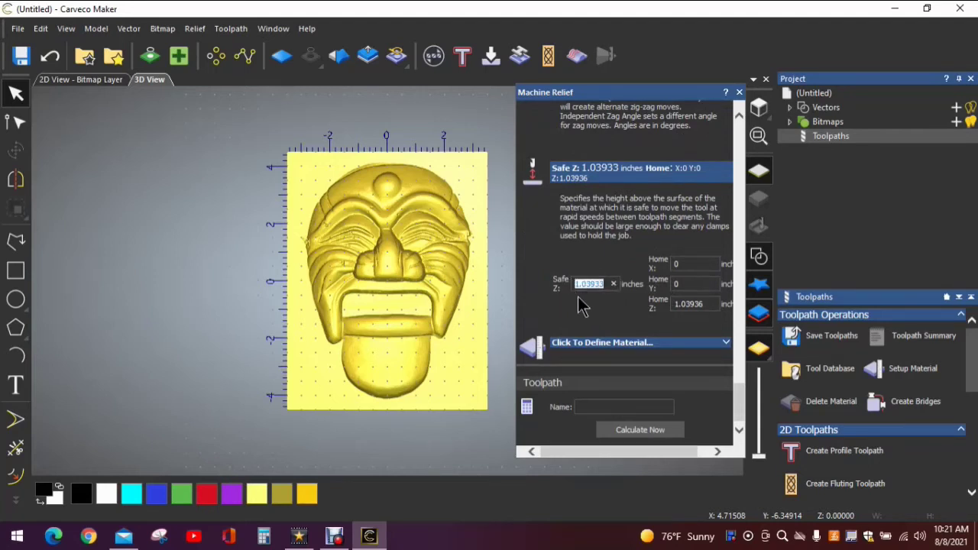
type(".25")
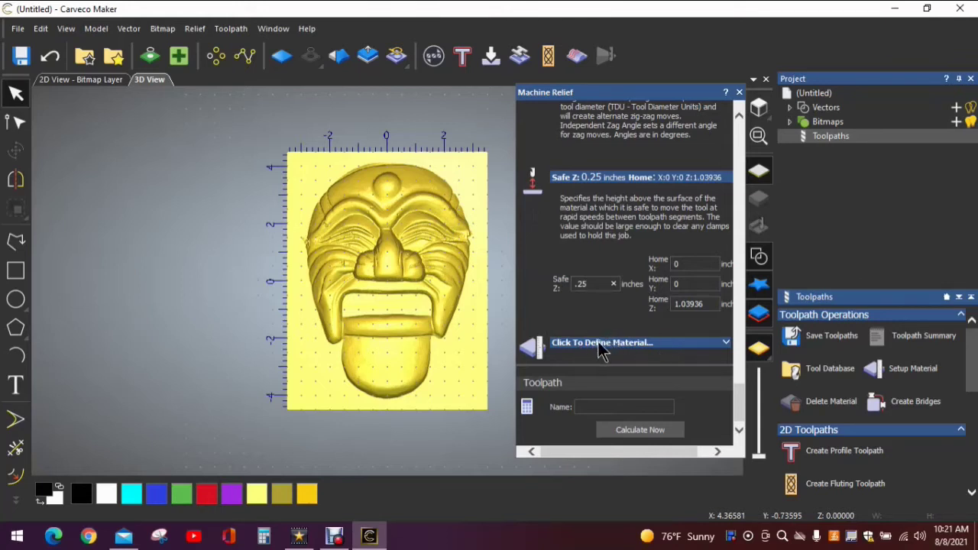
Step: Define the material block with a thickness of 1.5 inches, keeping Z zero at its top surface
left_click(725, 348)
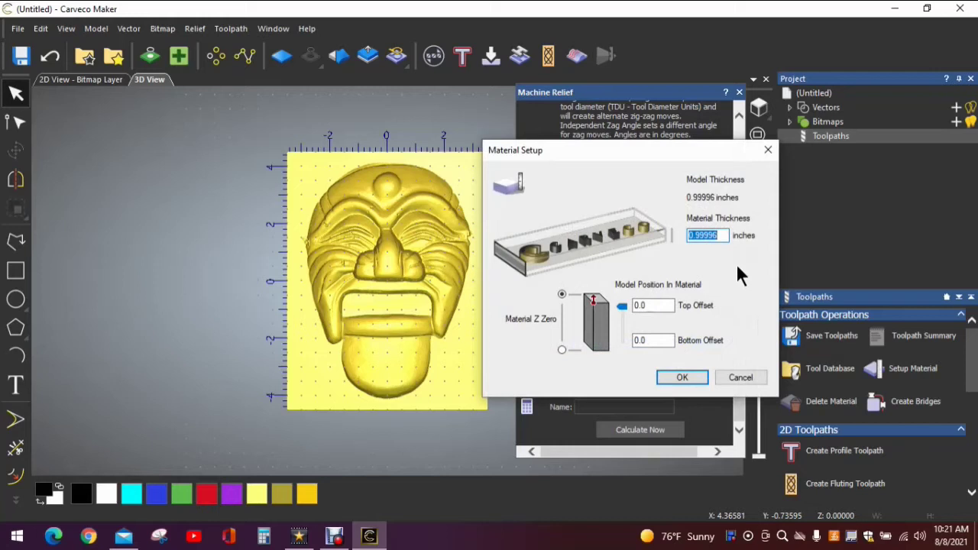
left_click_drag(718, 238, 678, 235)
type("1.5")
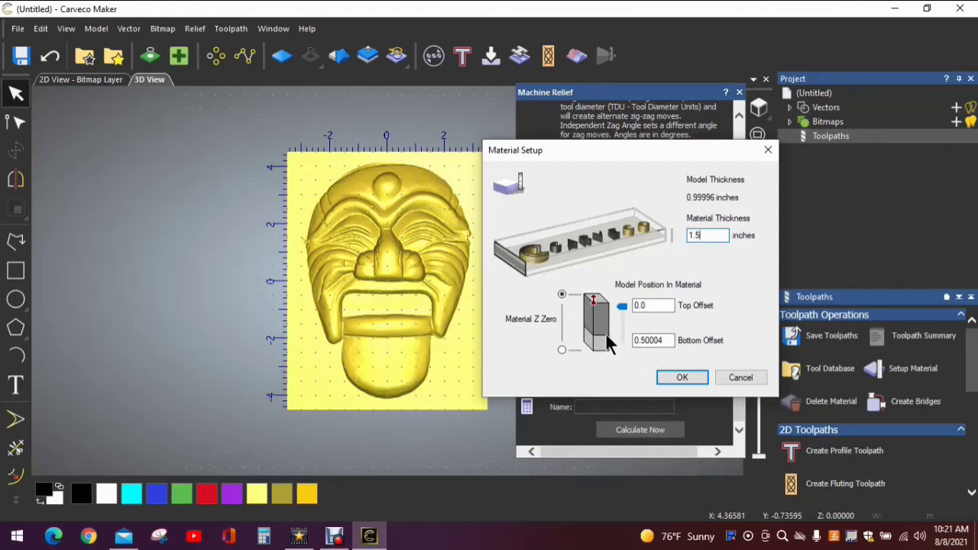
left_click(682, 377)
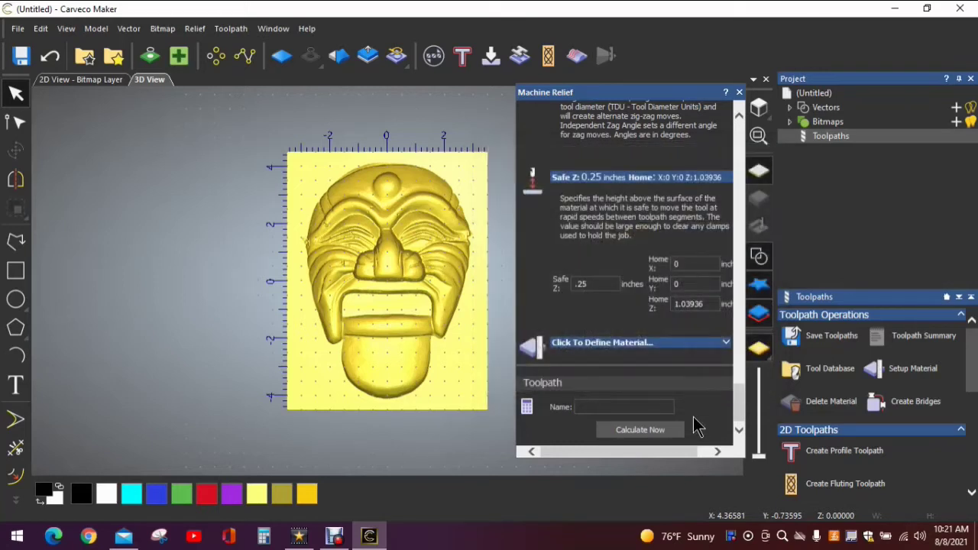
Step: Name the relief toolpath MASK, calculate it and close the Machine Relief settings
left_click(587, 406)
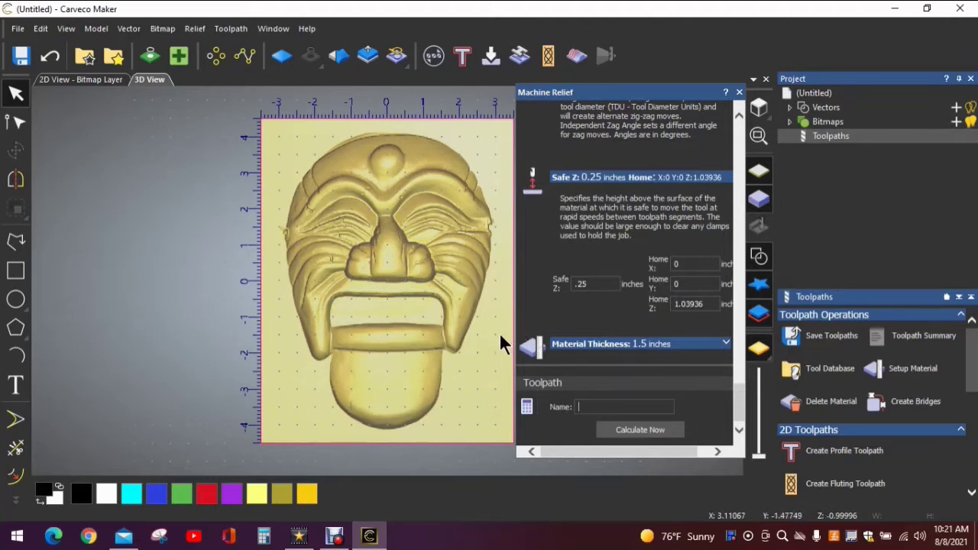
type("MASK")
left_click(625, 429)
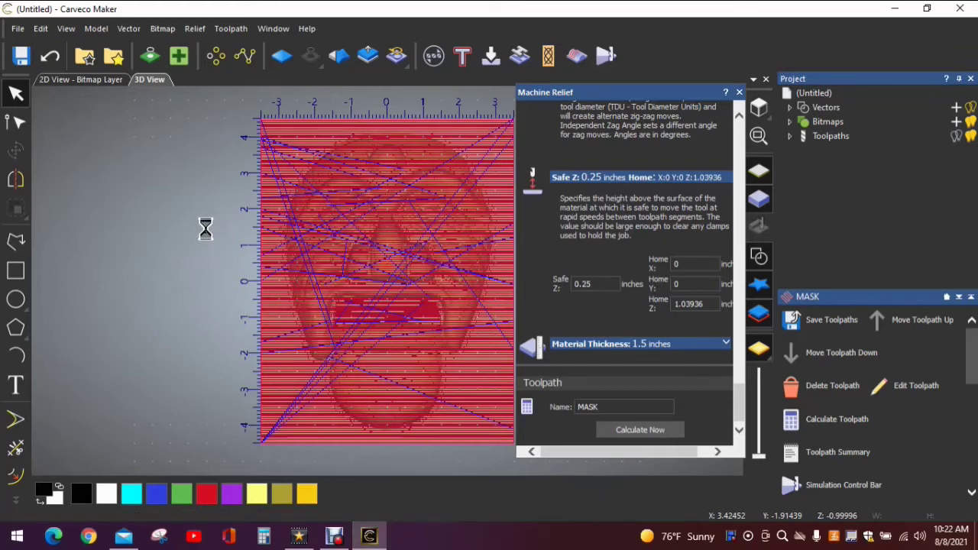
left_click(738, 93)
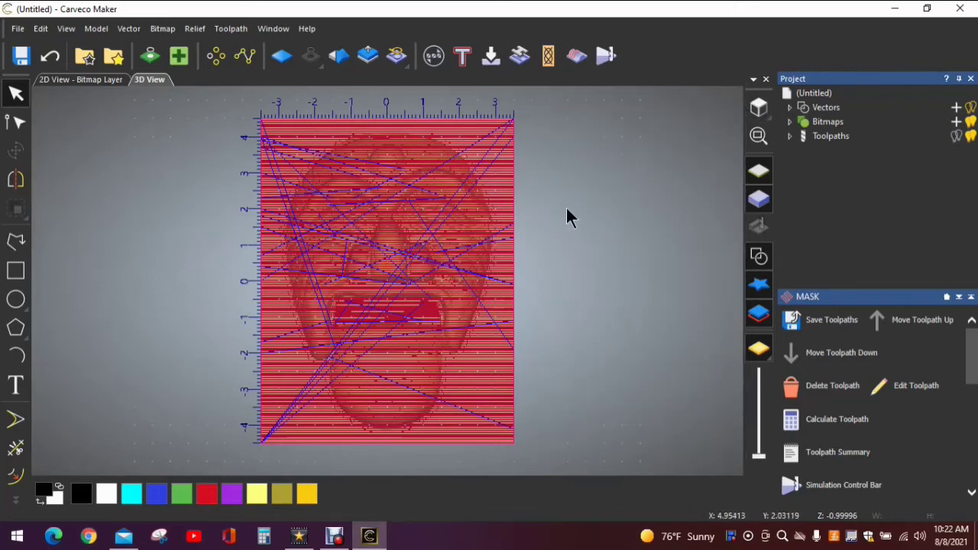
Step: Start saving the toolpaths and order the End Mill 1/4 Inch Roughing pass ahead of the Ball Nose 1/4 Inch Finishing pass
left_click(800, 329)
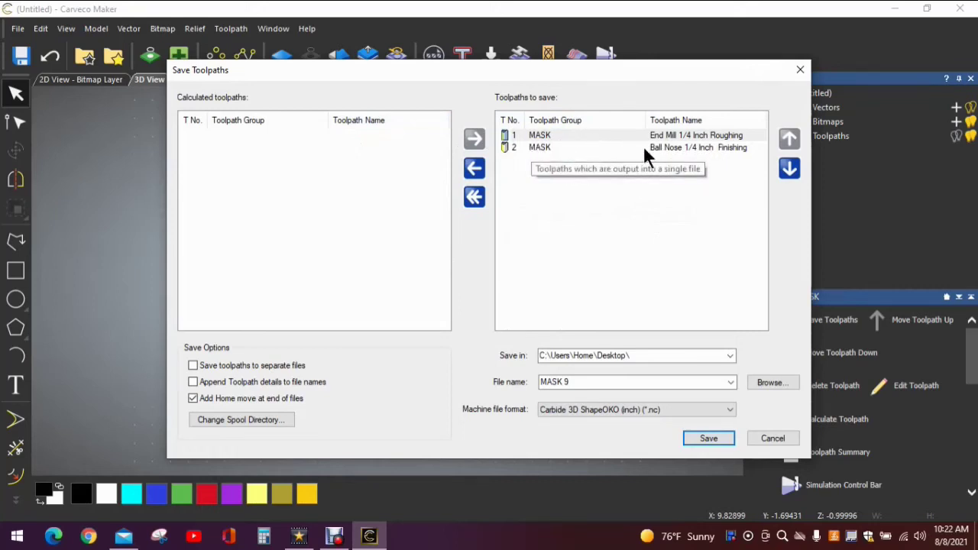
left_click(790, 167)
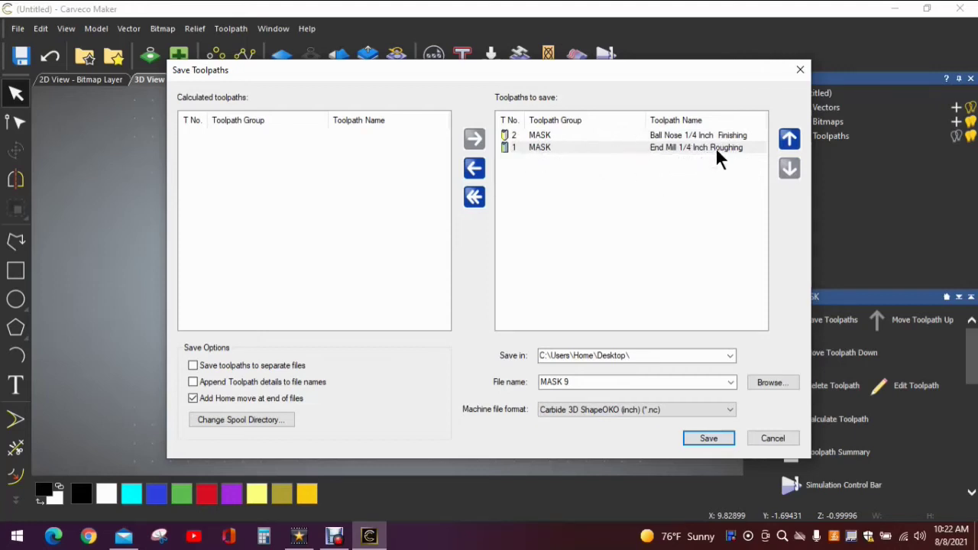
left_click(789, 138)
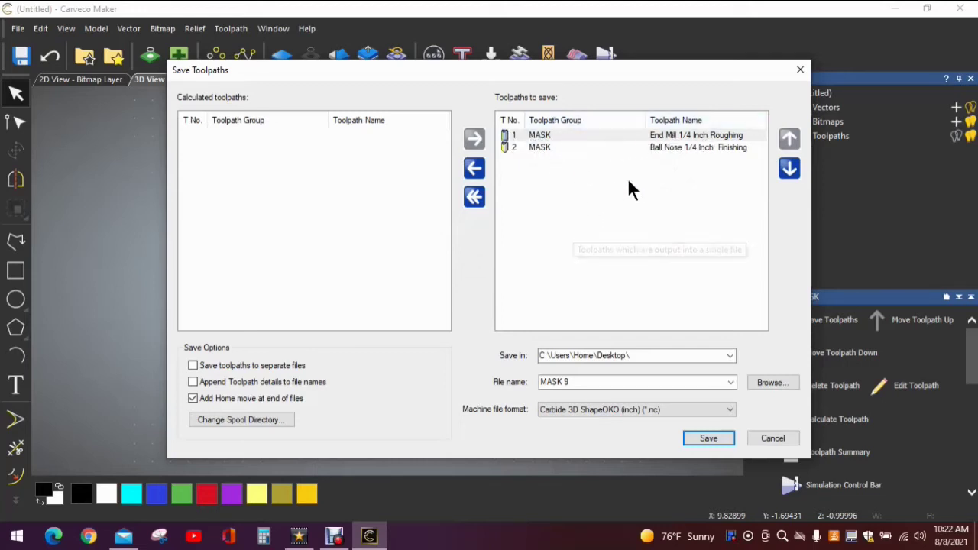
Step: Save both passes to the desktop as MASK in the Carbide 3D ShapeOKO (inch) (*.nc) format, overwriting the existing file
left_click_drag(603, 382, 544, 382)
type("MA")
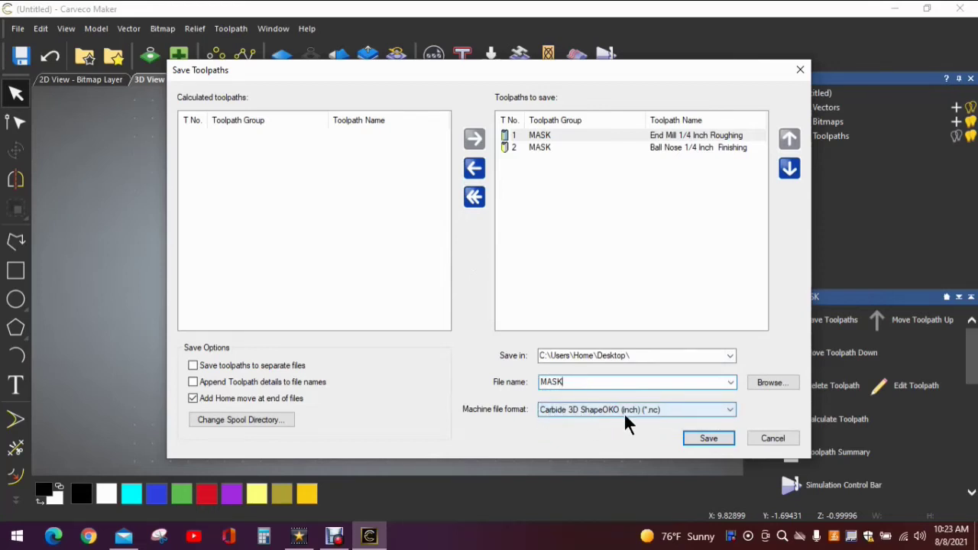
left_click(730, 408)
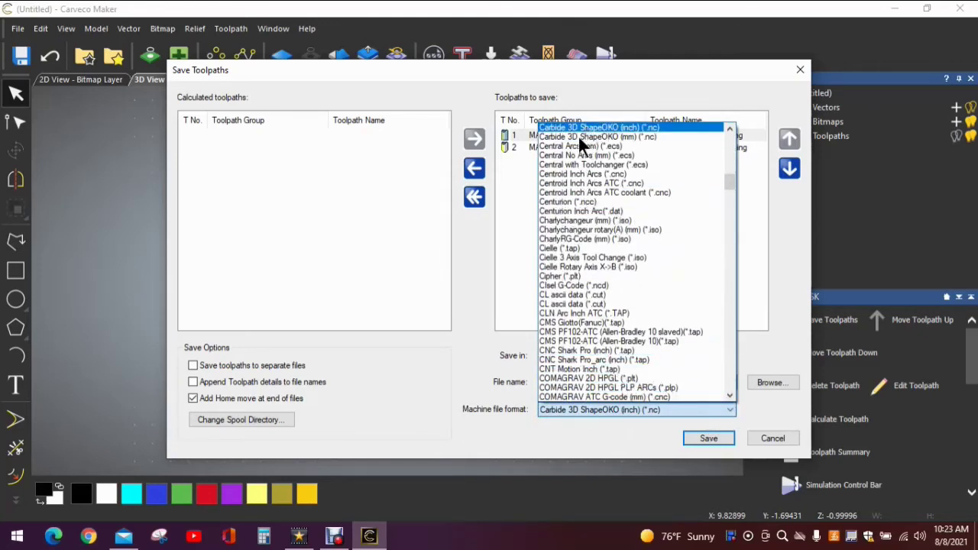
left_click(583, 434)
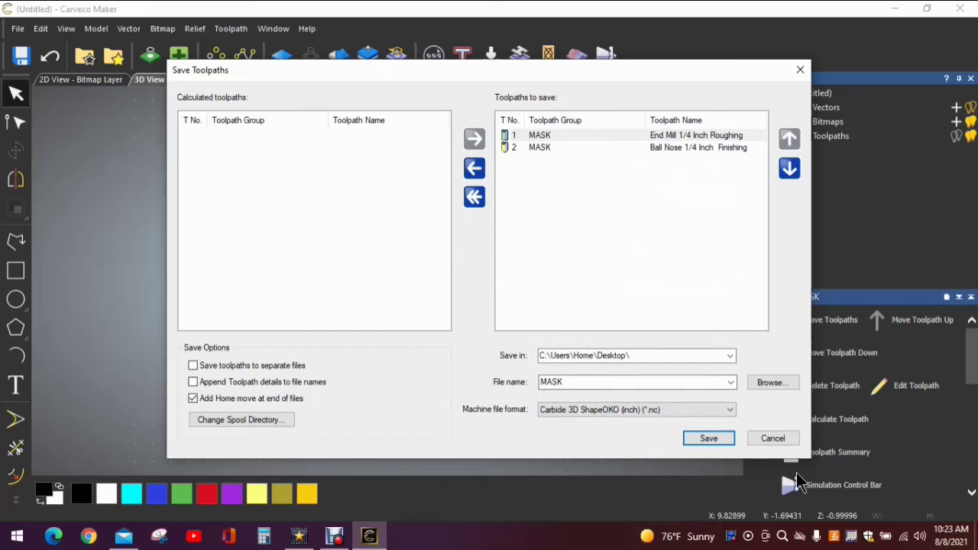
left_click(708, 447)
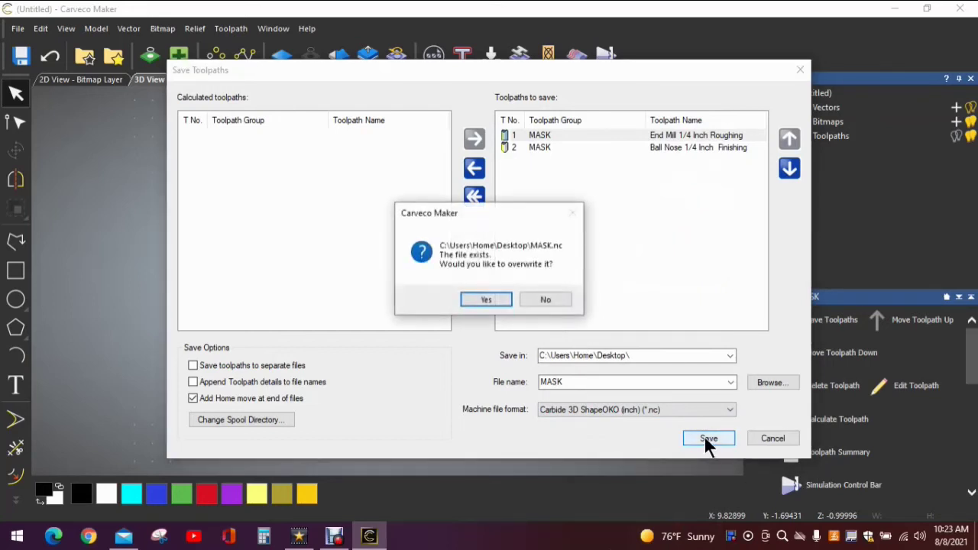
left_click(484, 301)
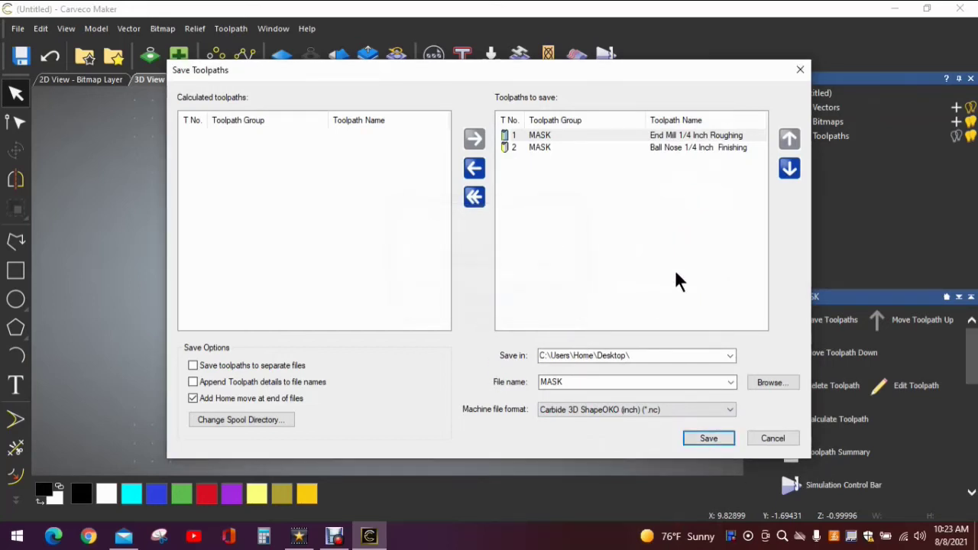
left_click(798, 71)
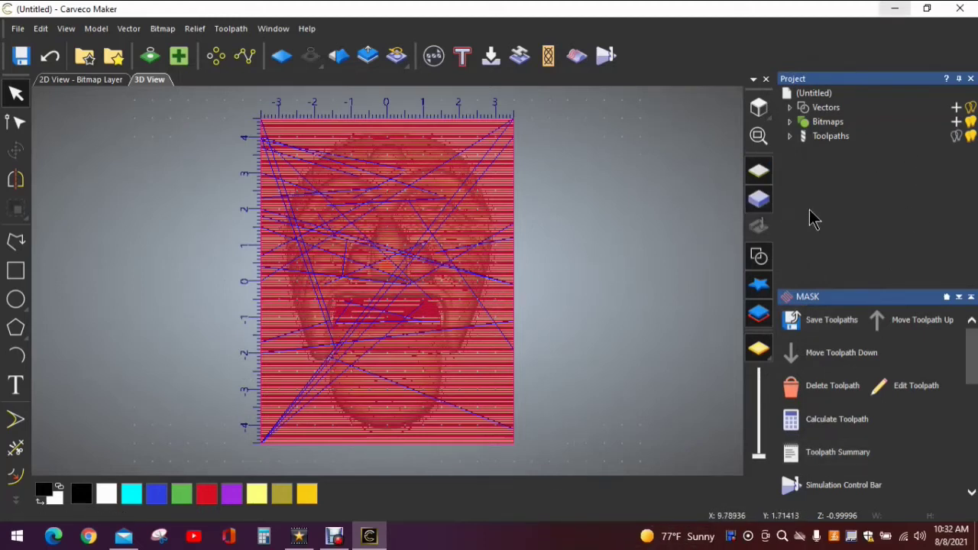
Step: Simulate the MASK toolpath to preview the carved relief in the 3D view
scroll(822, 436, "down", 2)
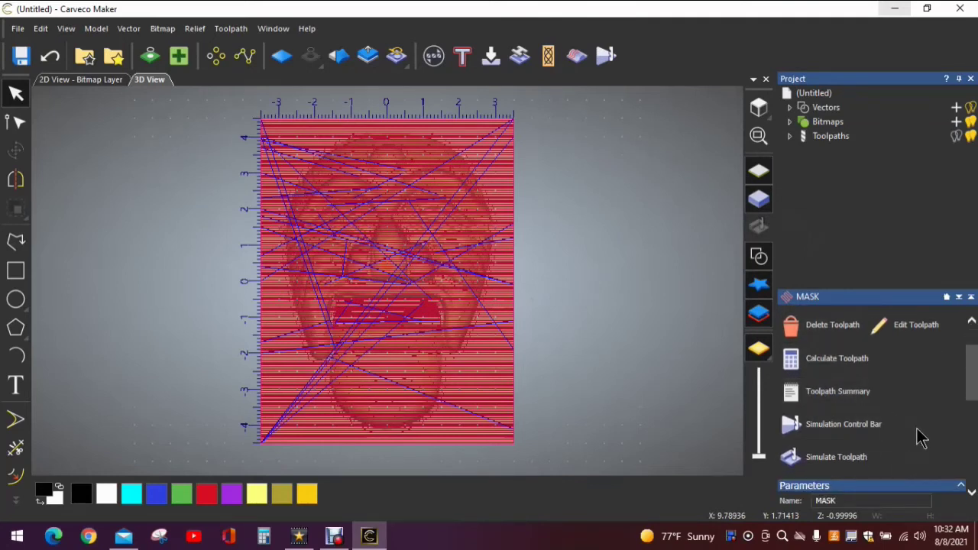
left_click(840, 465)
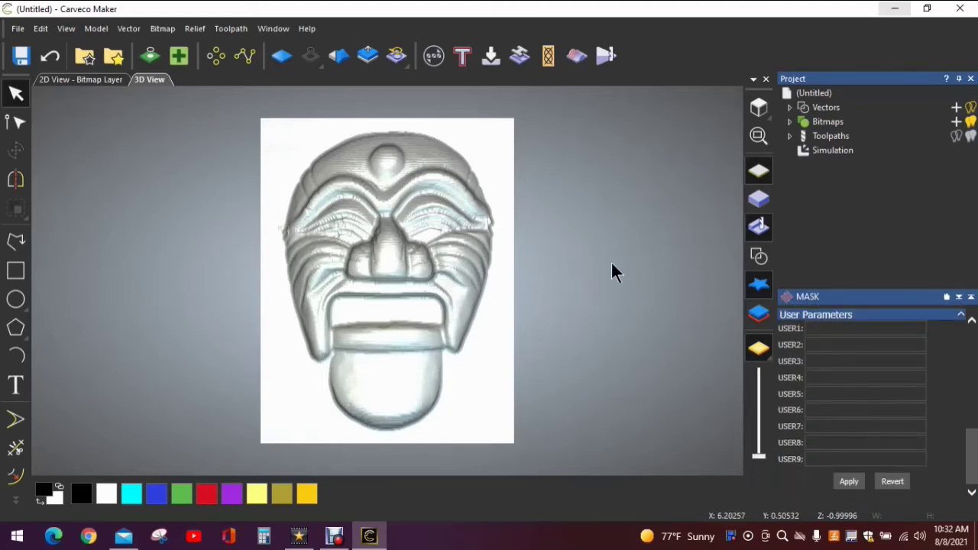
mouse_move(611, 260)
left_mouse_down()
mouse_move(447, 284)
mouse_move(335, 280)
mouse_move(568, 280)
mouse_move(594, 259)
mouse_move(598, 271)
mouse_move(613, 260)
left_mouse_up()
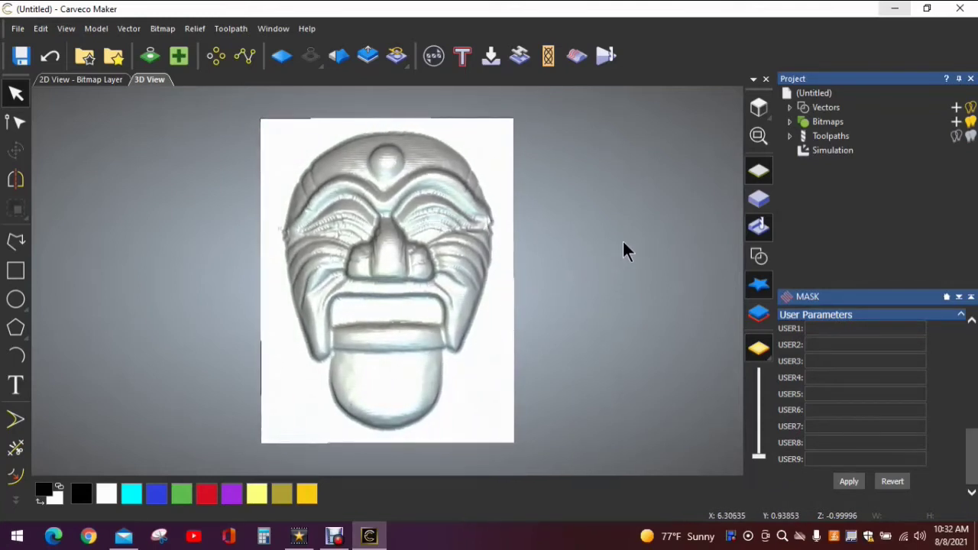